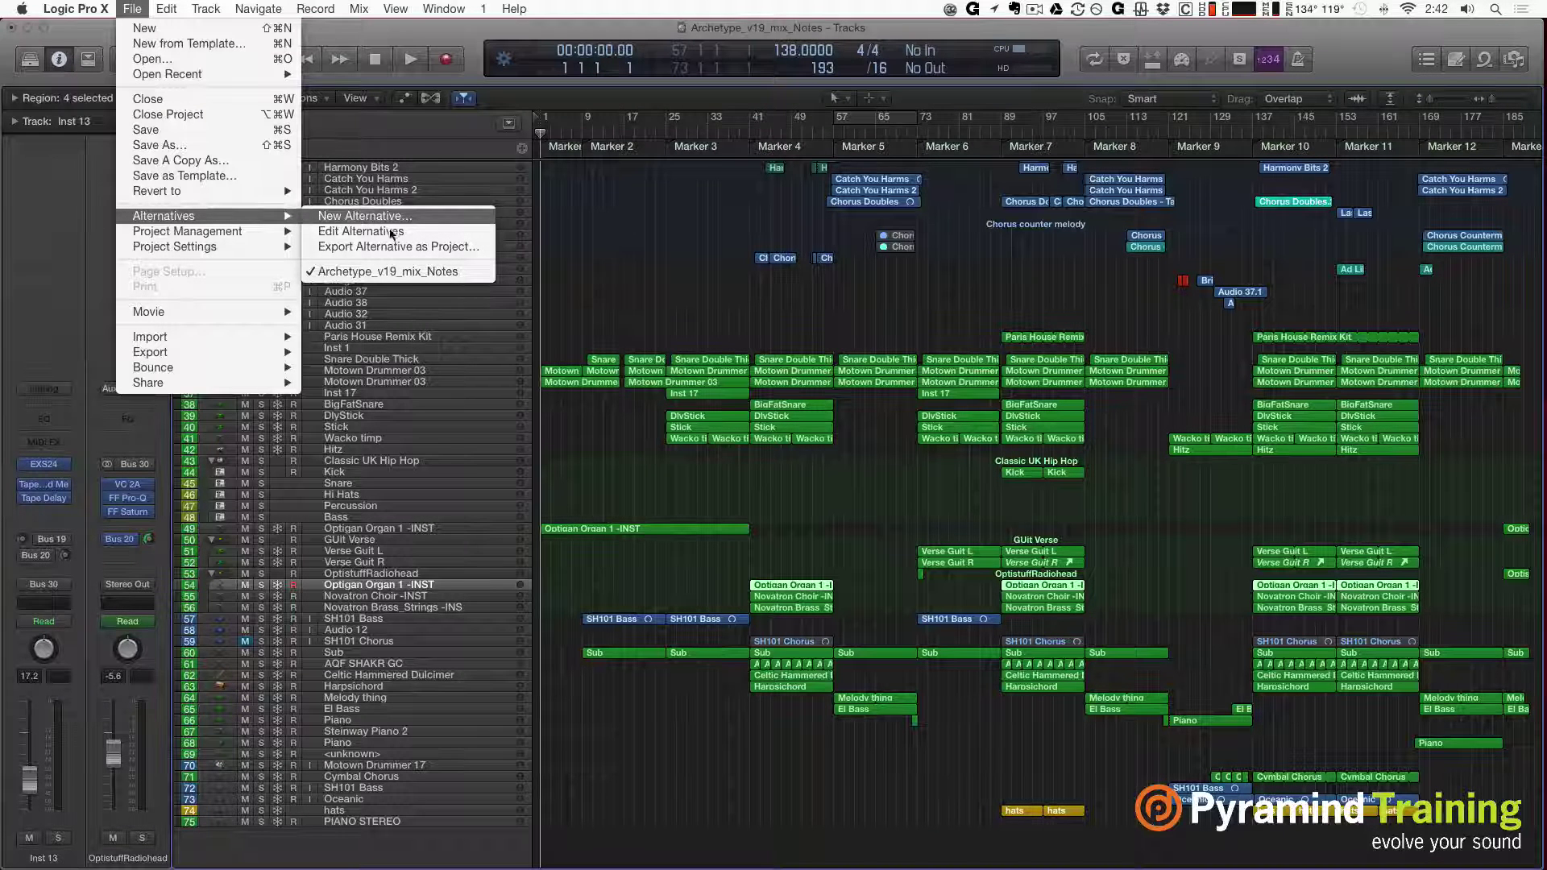
# Step: Create a new project alternative named Archetype_v19_Logic New Stuff, without saving the changes in the current alternative
pyautogui.click(414, 217)
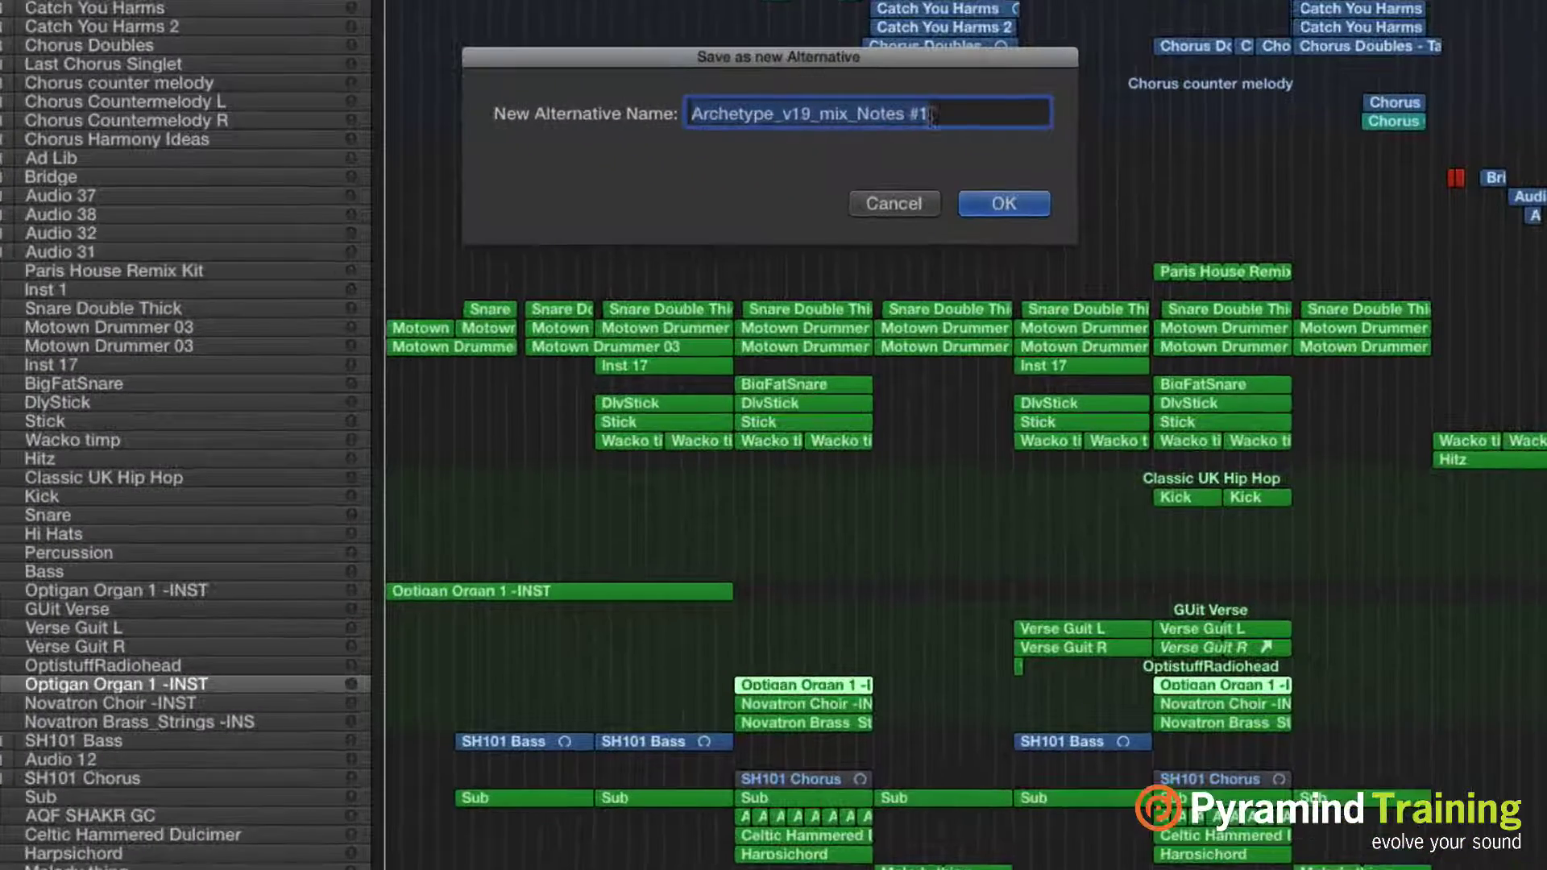
pyautogui.click(865, 239)
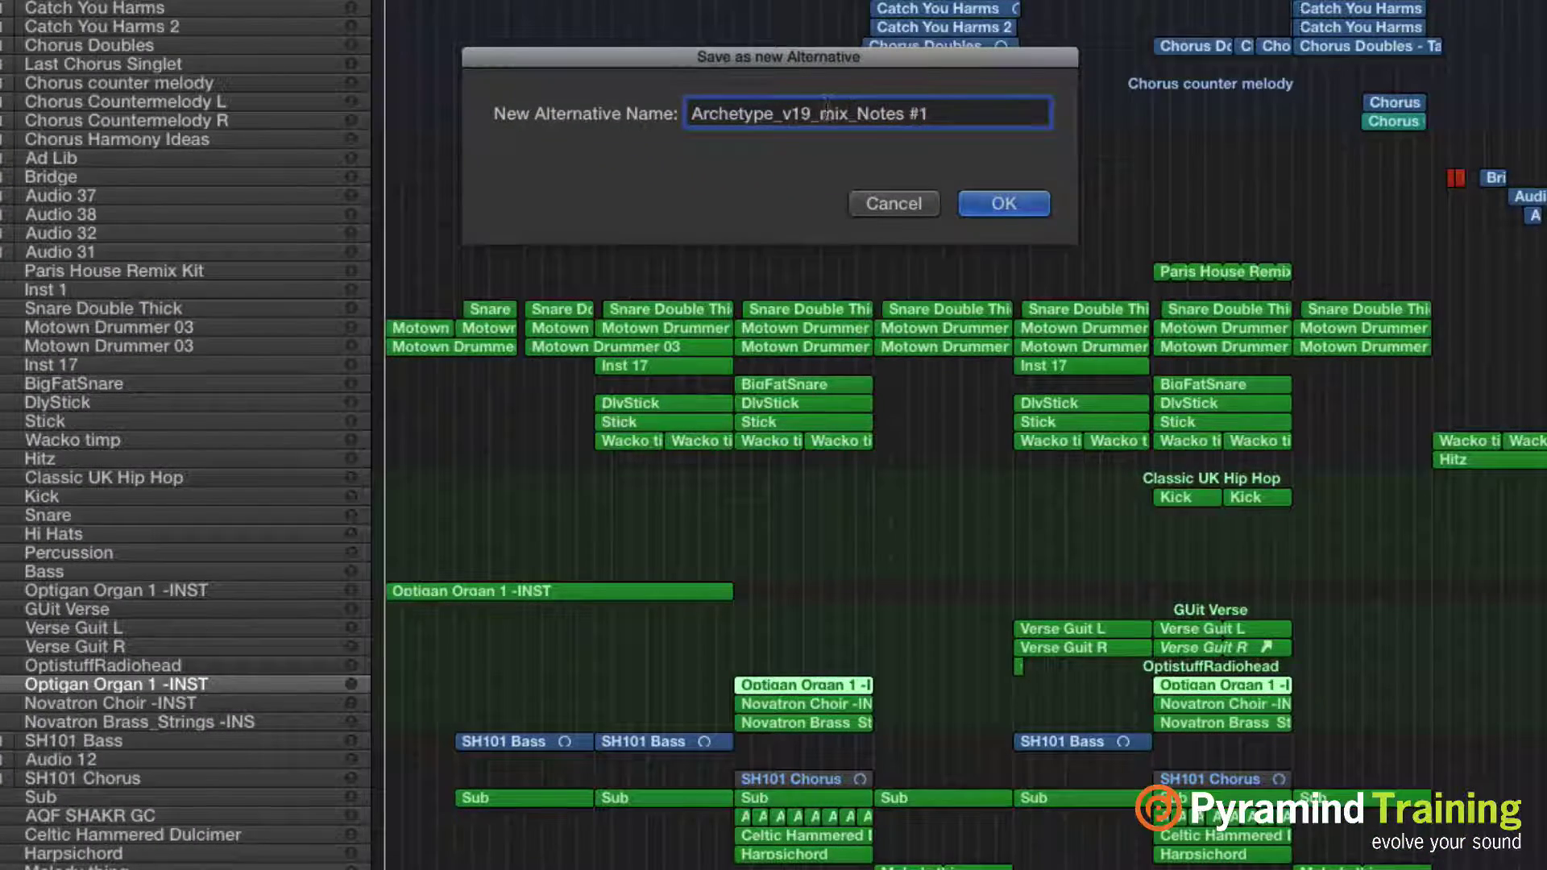
pyautogui.moveTo(824, 111); pyautogui.dragTo(1065, 117)
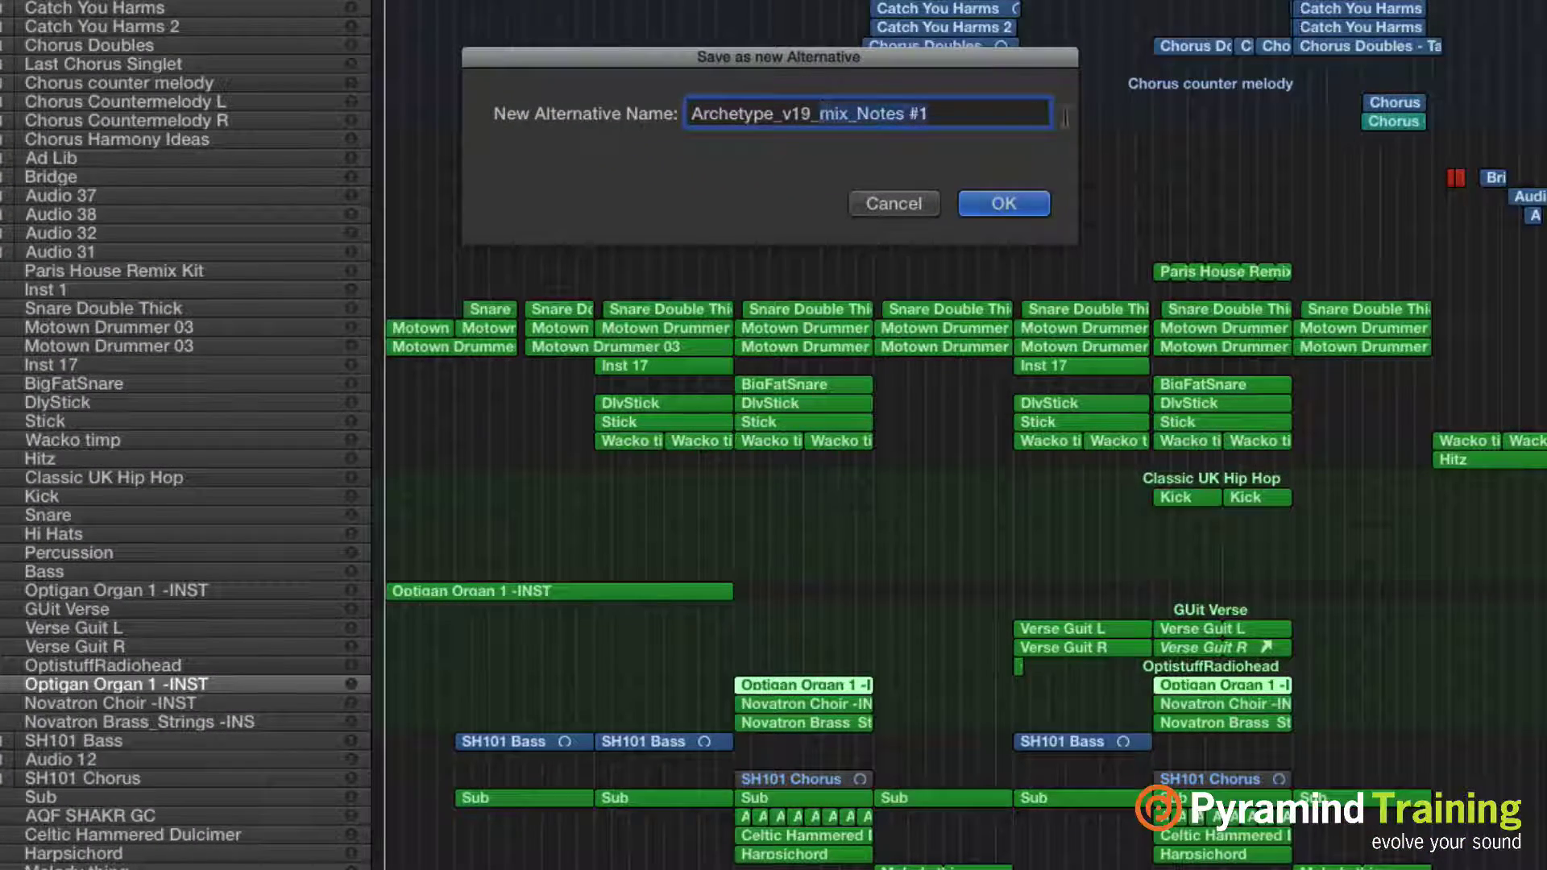
pyautogui.write('Logic ')
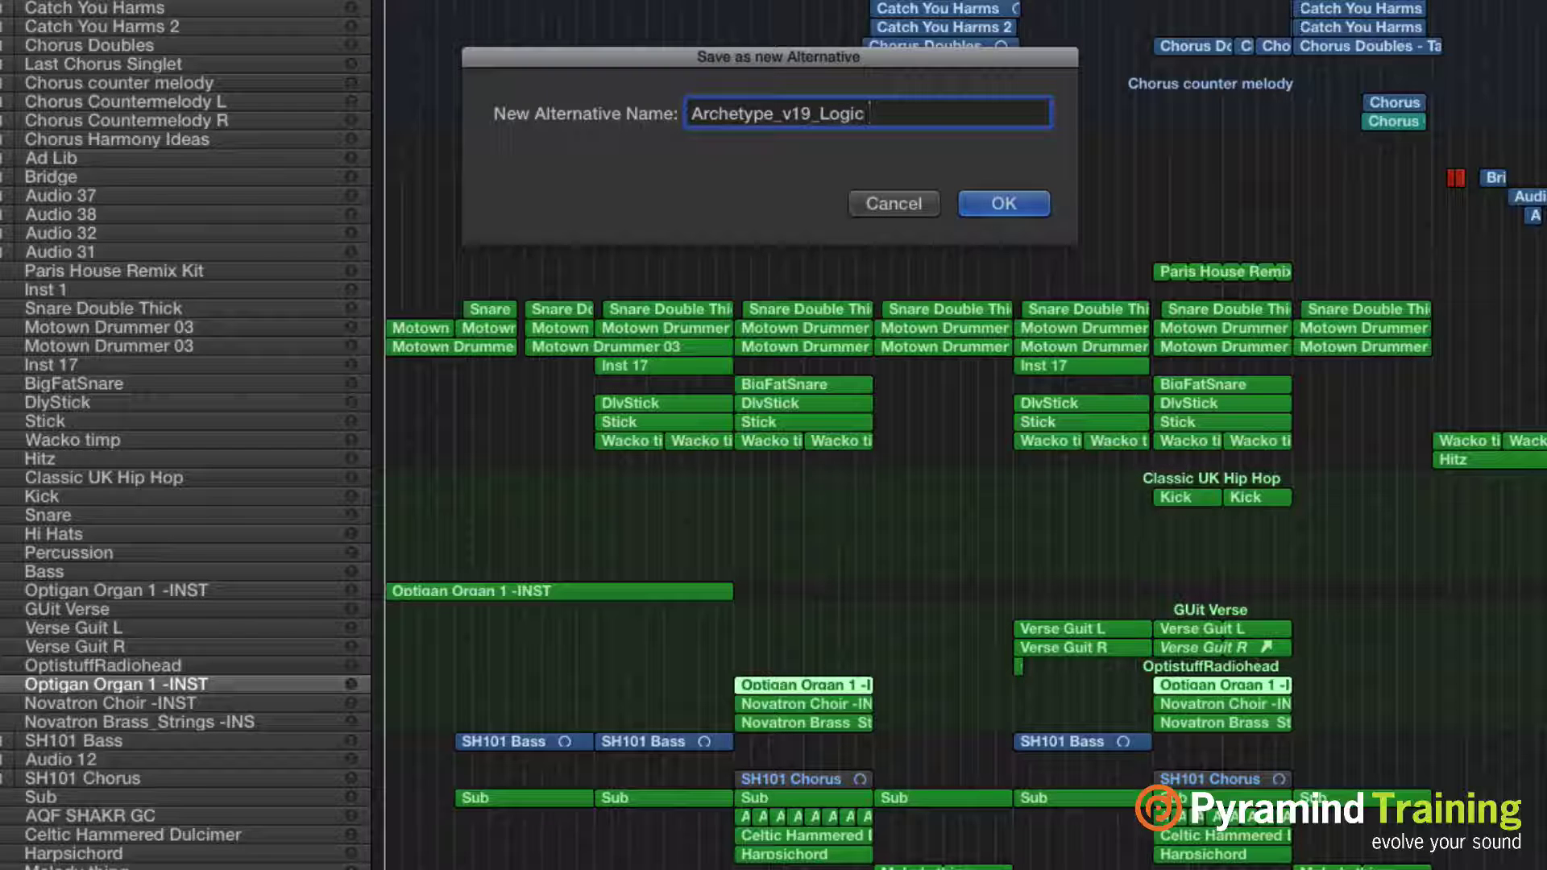
pyautogui.write('New Stuff')
pyautogui.click(1023, 206)
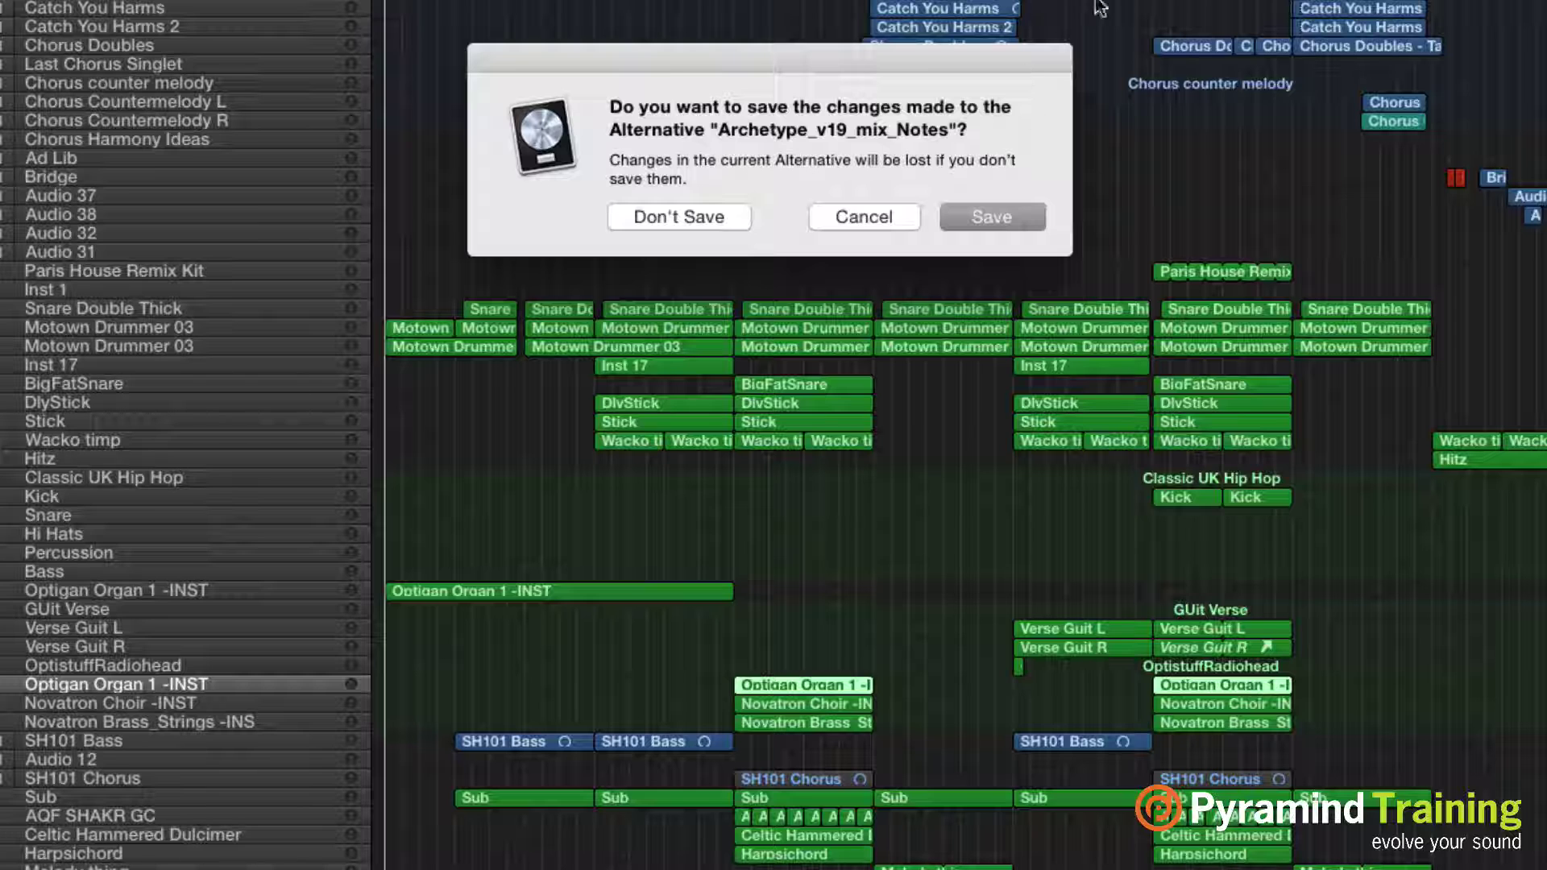
pyautogui.click(675, 220)
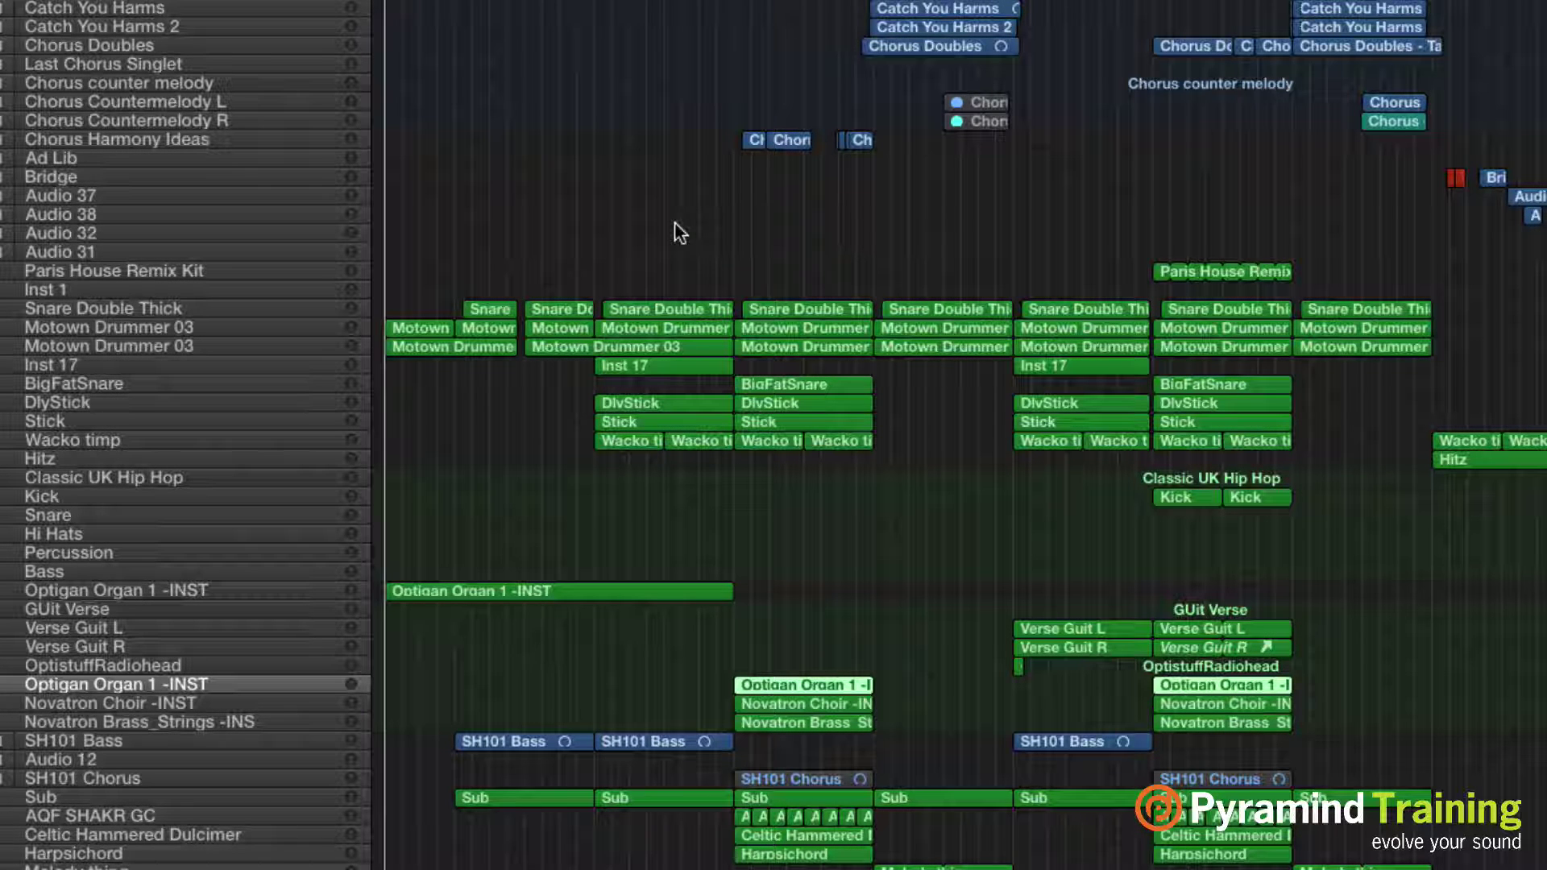
# Step: Review the project's alternatives and their save dates in the Edit Alternatives window, and close it
pyautogui.click(132, 9)
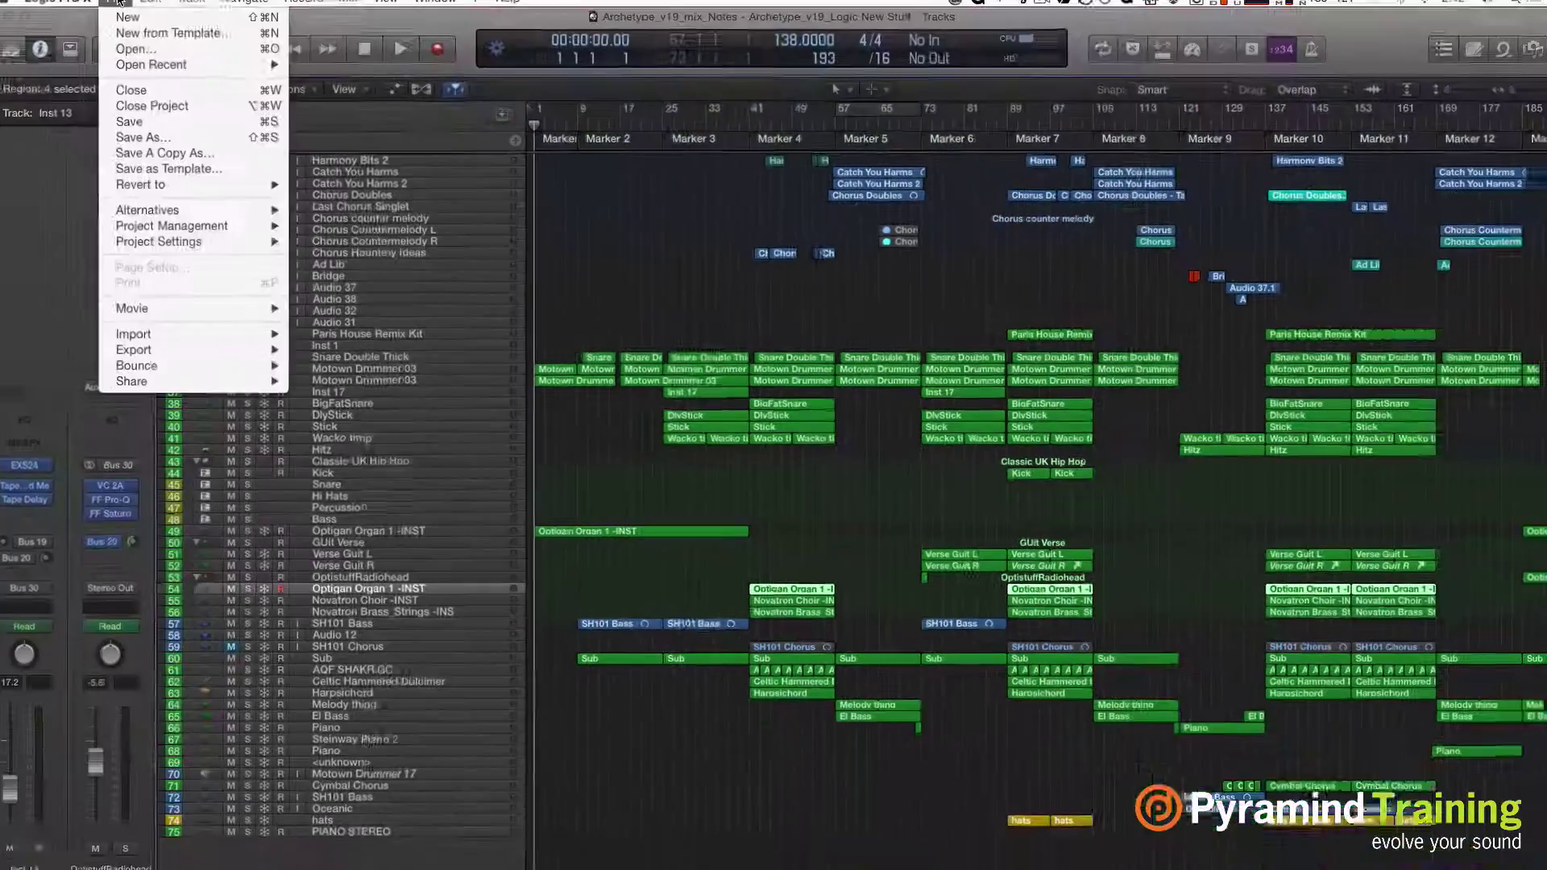
pyautogui.moveTo(201, 216)
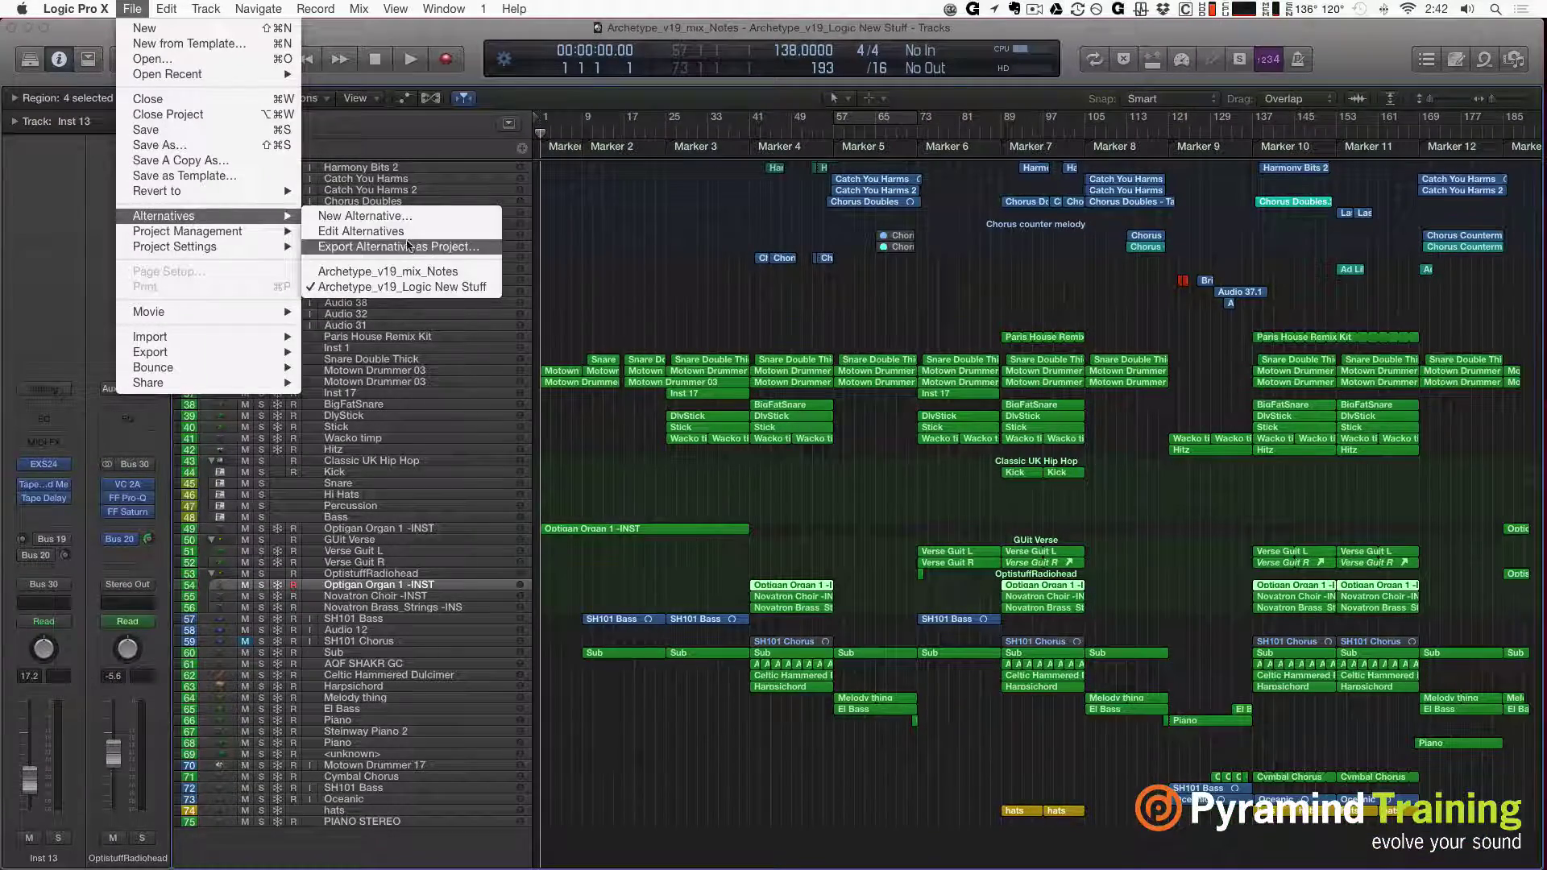
pyautogui.click(363, 231)
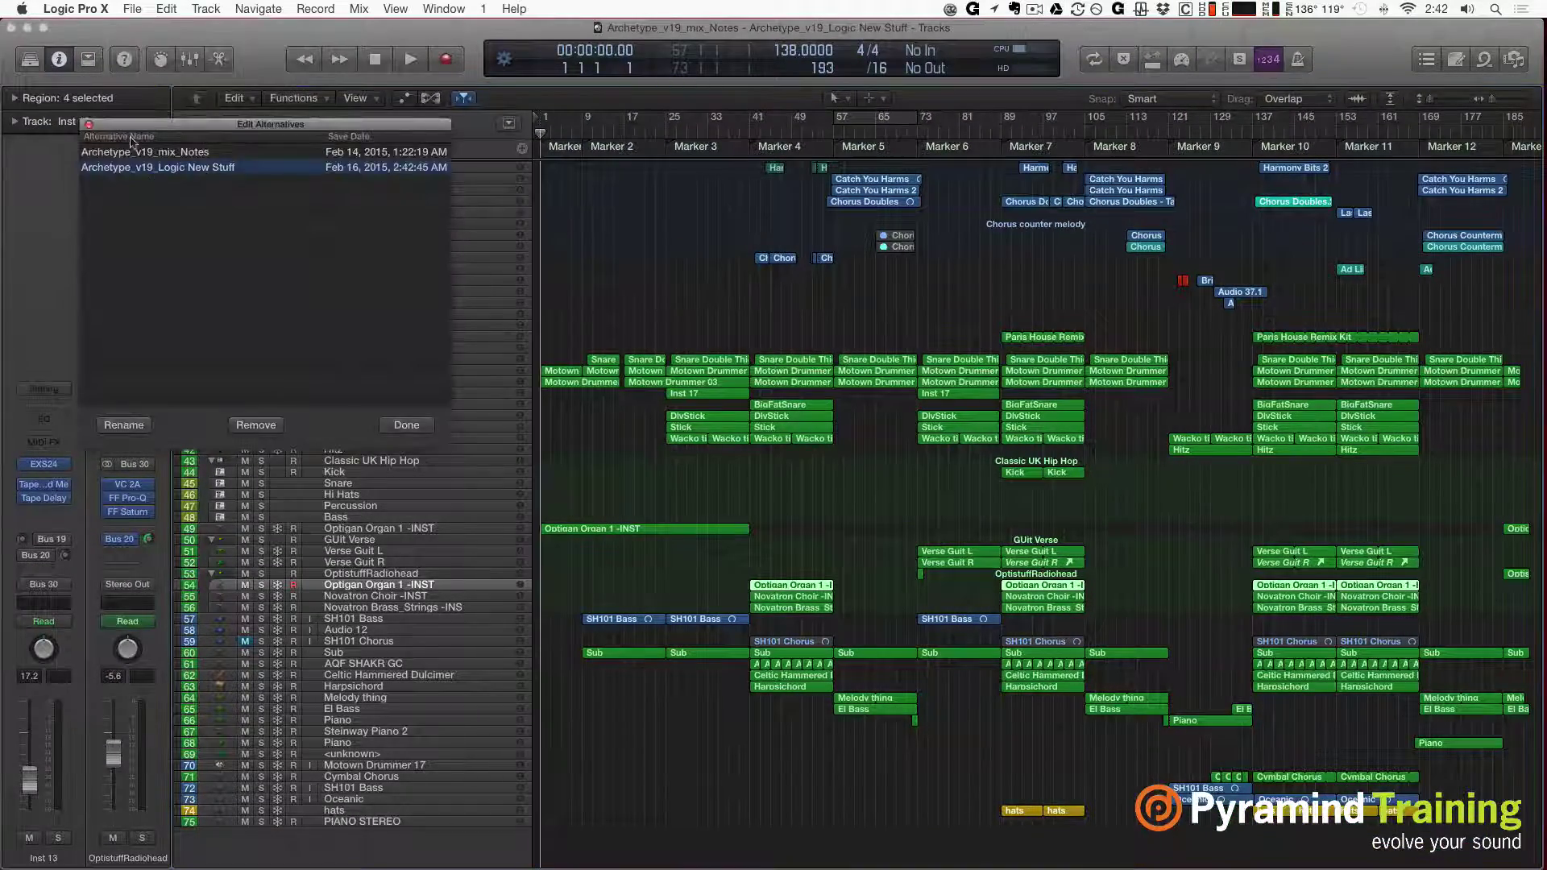
pyautogui.click(90, 124)
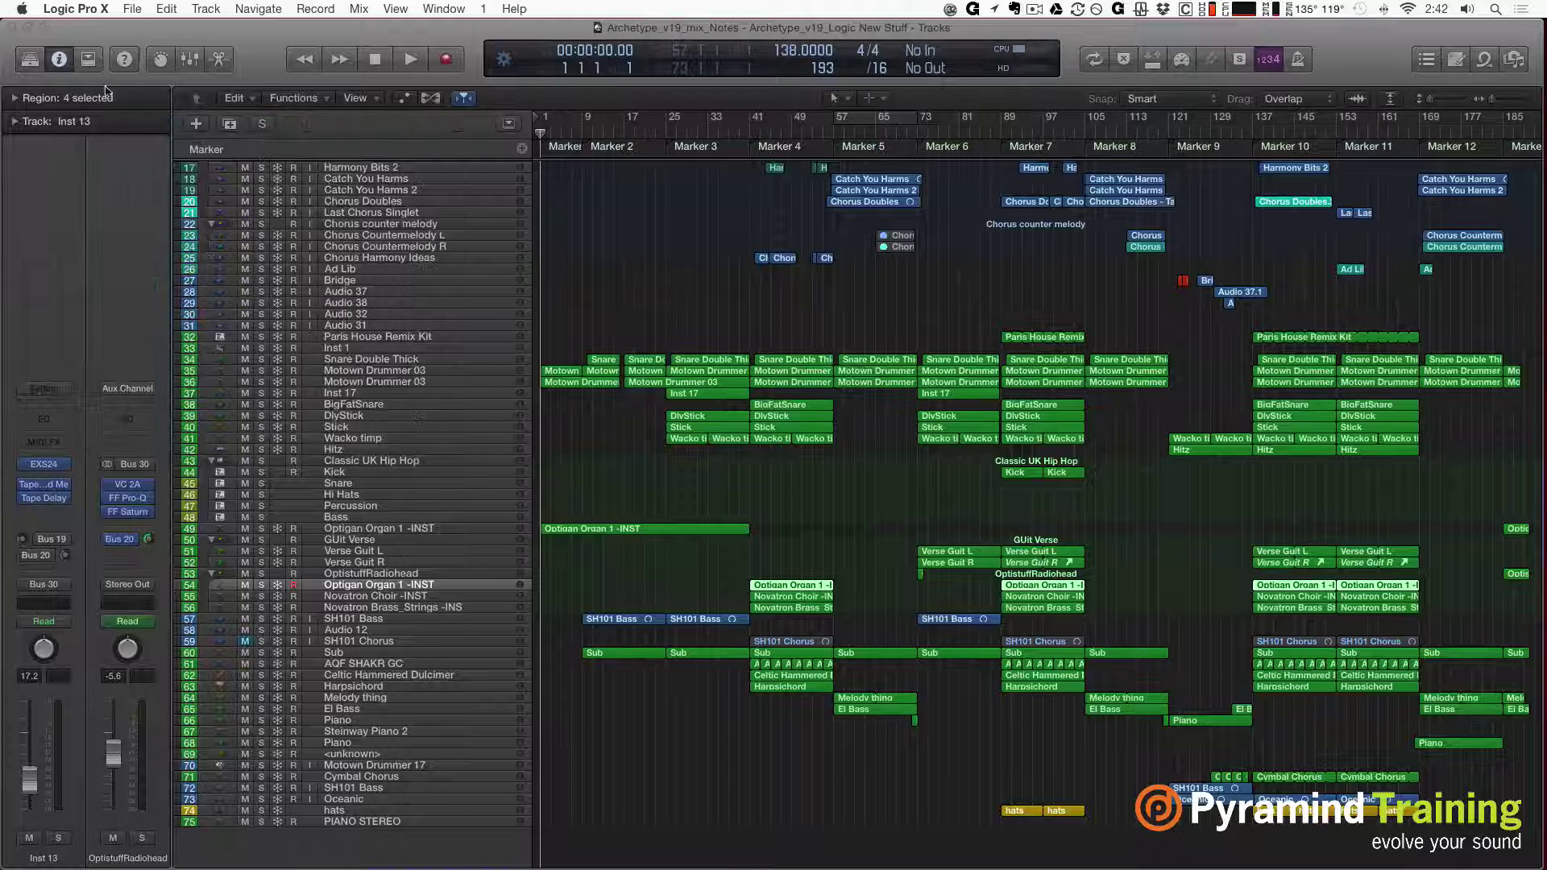
pyautogui.click(138, 8)
pyautogui.moveTo(158, 225)
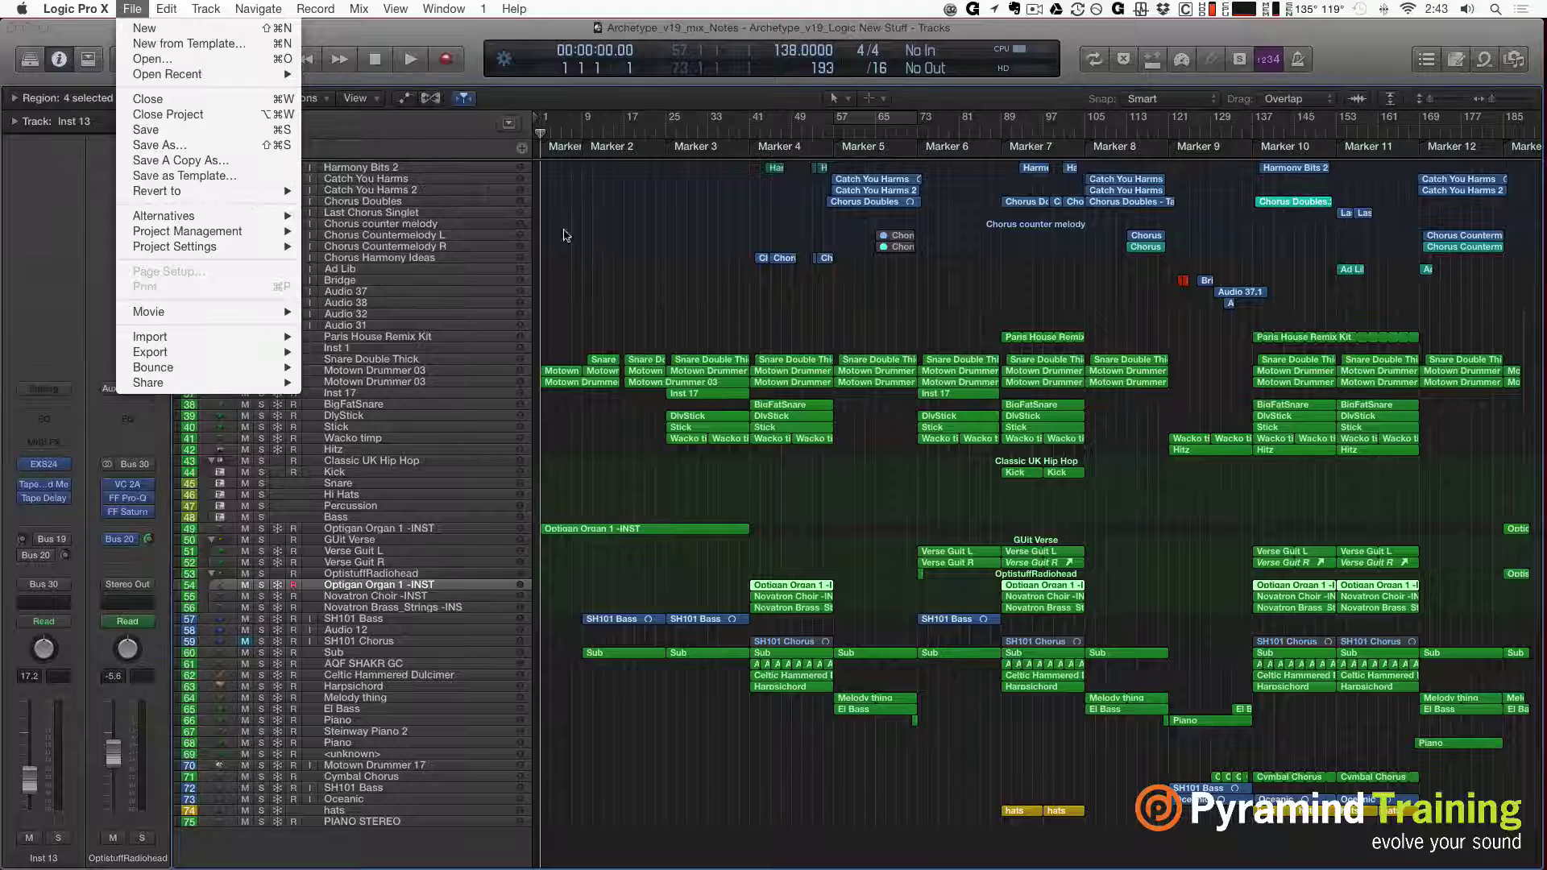
pyautogui.click(673, 256)
# Step: Switch to Finder and open the _PRODUCTION folder
pyautogui.press('super+Tab')
pyautogui.press('super+Tab')
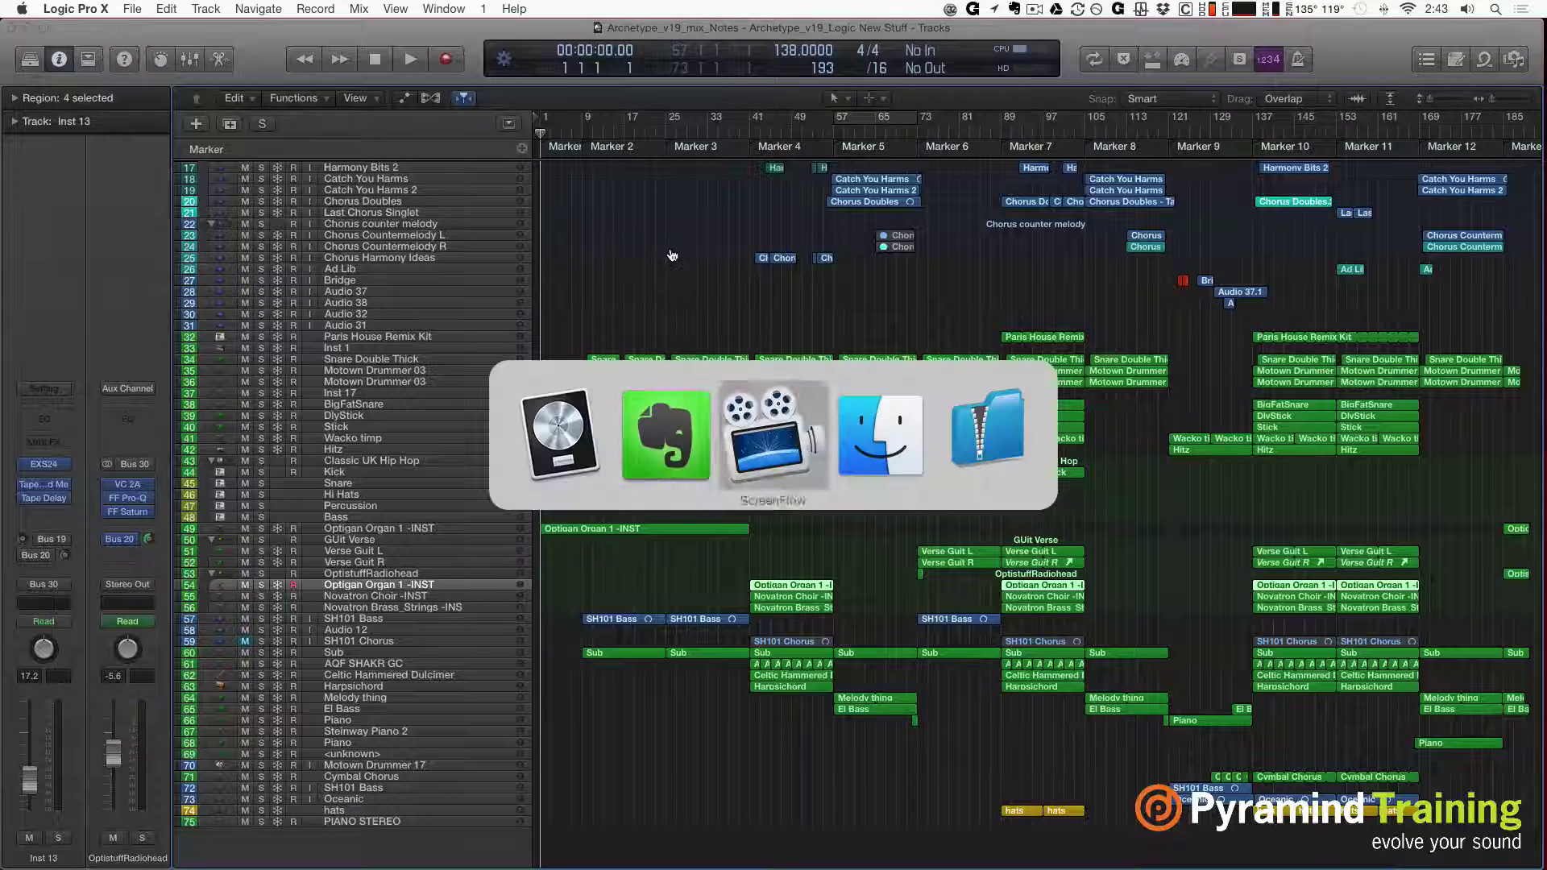
pyautogui.press('super+Tab')
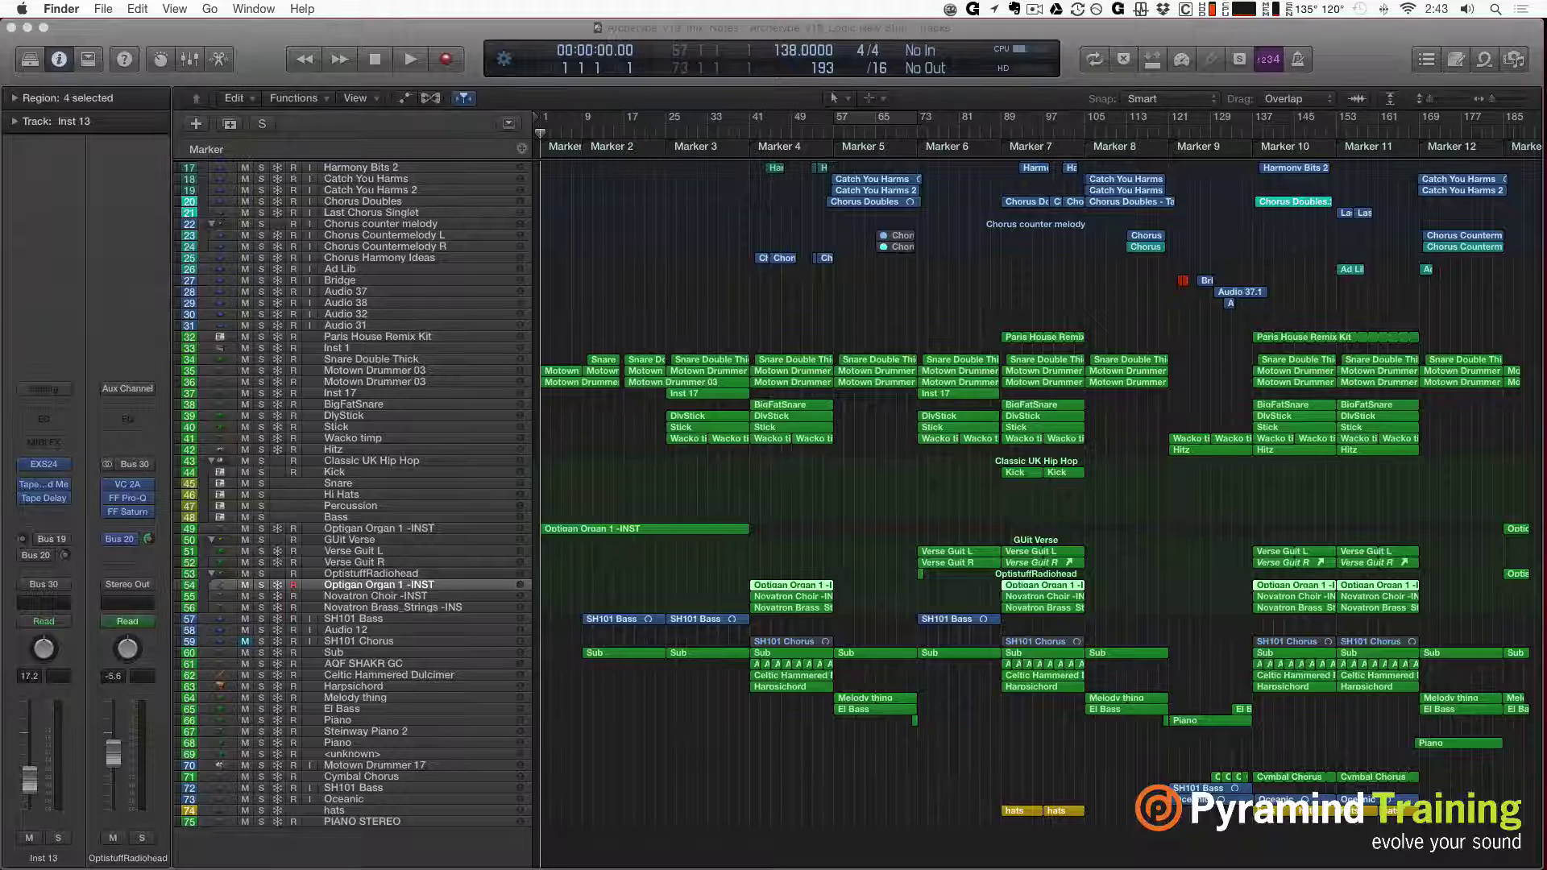
pyautogui.moveTo(569, 345); pyautogui.dragTo(816, 277)
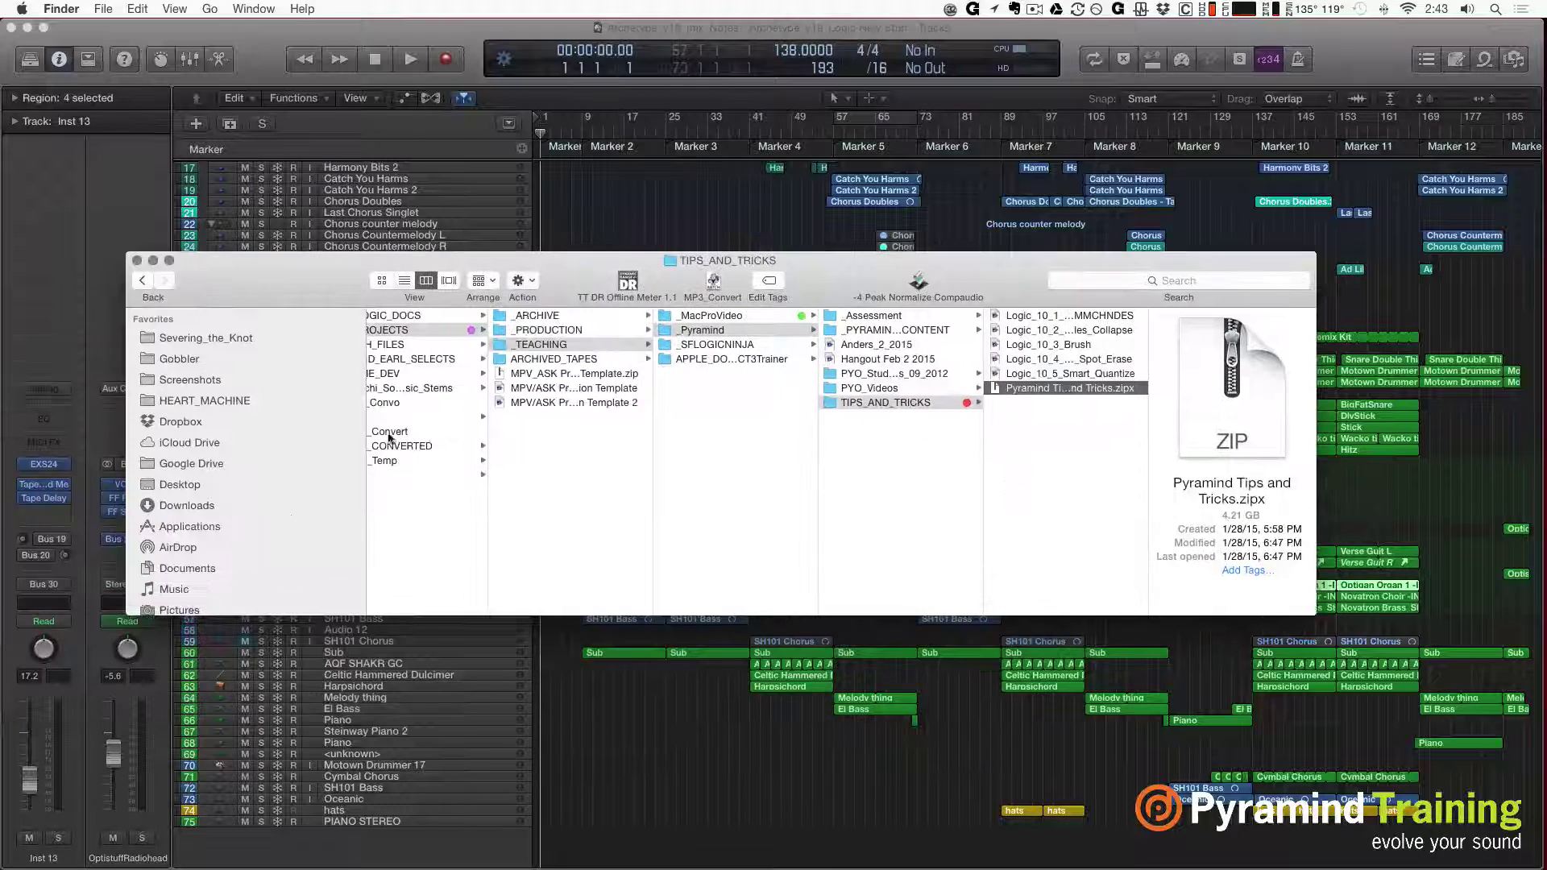
pyautogui.scroll(-5, 290, 514)
pyautogui.click(227, 516)
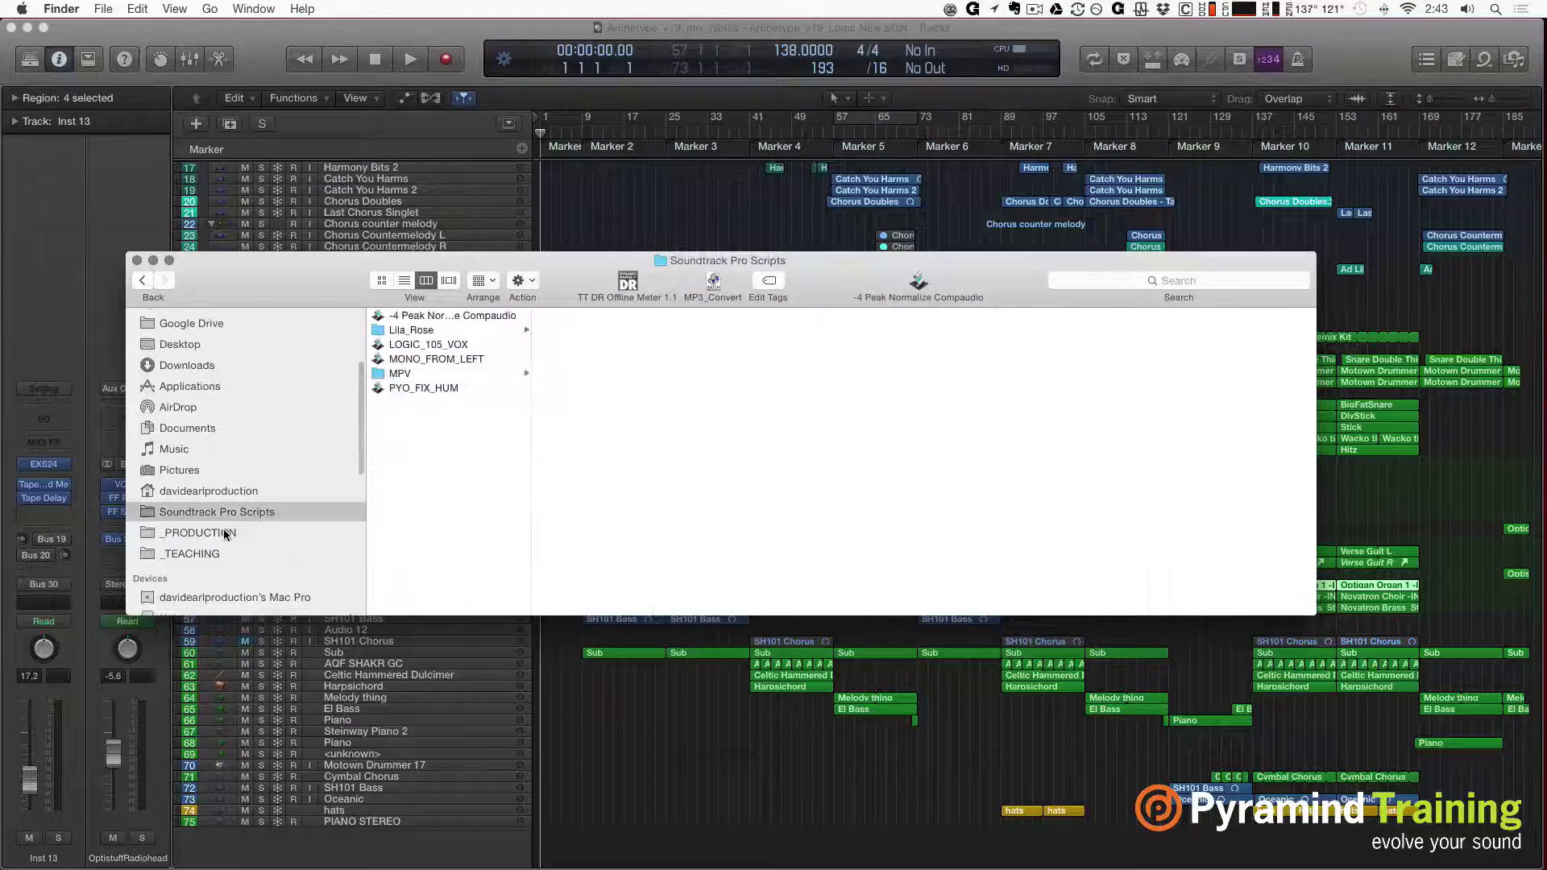
pyautogui.click(228, 532)
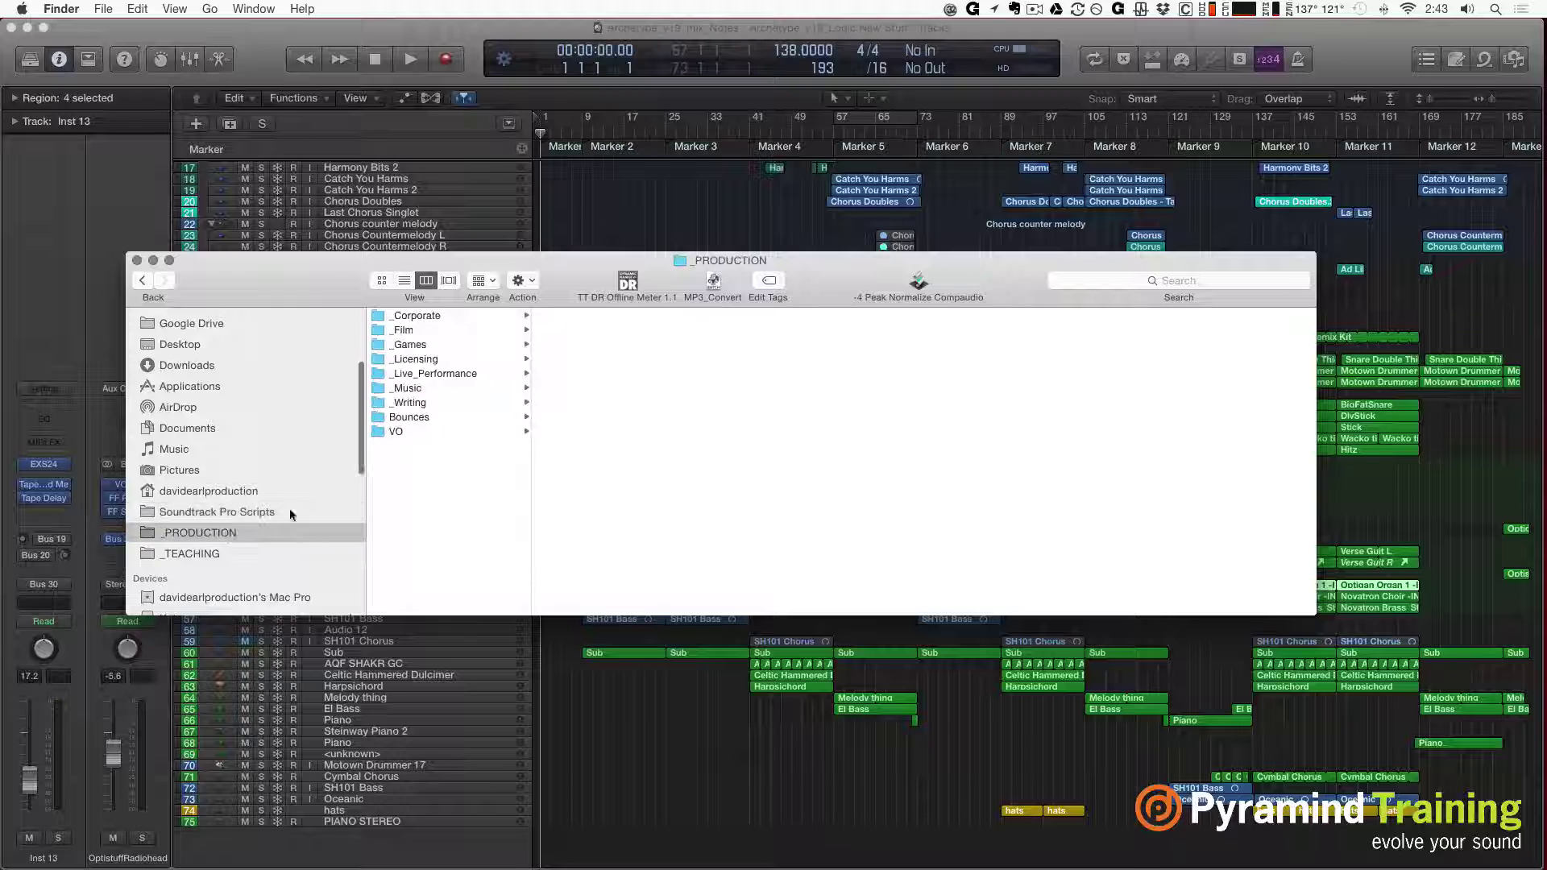
# Step: Open the Archetype folder within _Music, inside the artist's LOGIC_SESSIONS folder
pyautogui.click(424, 390)
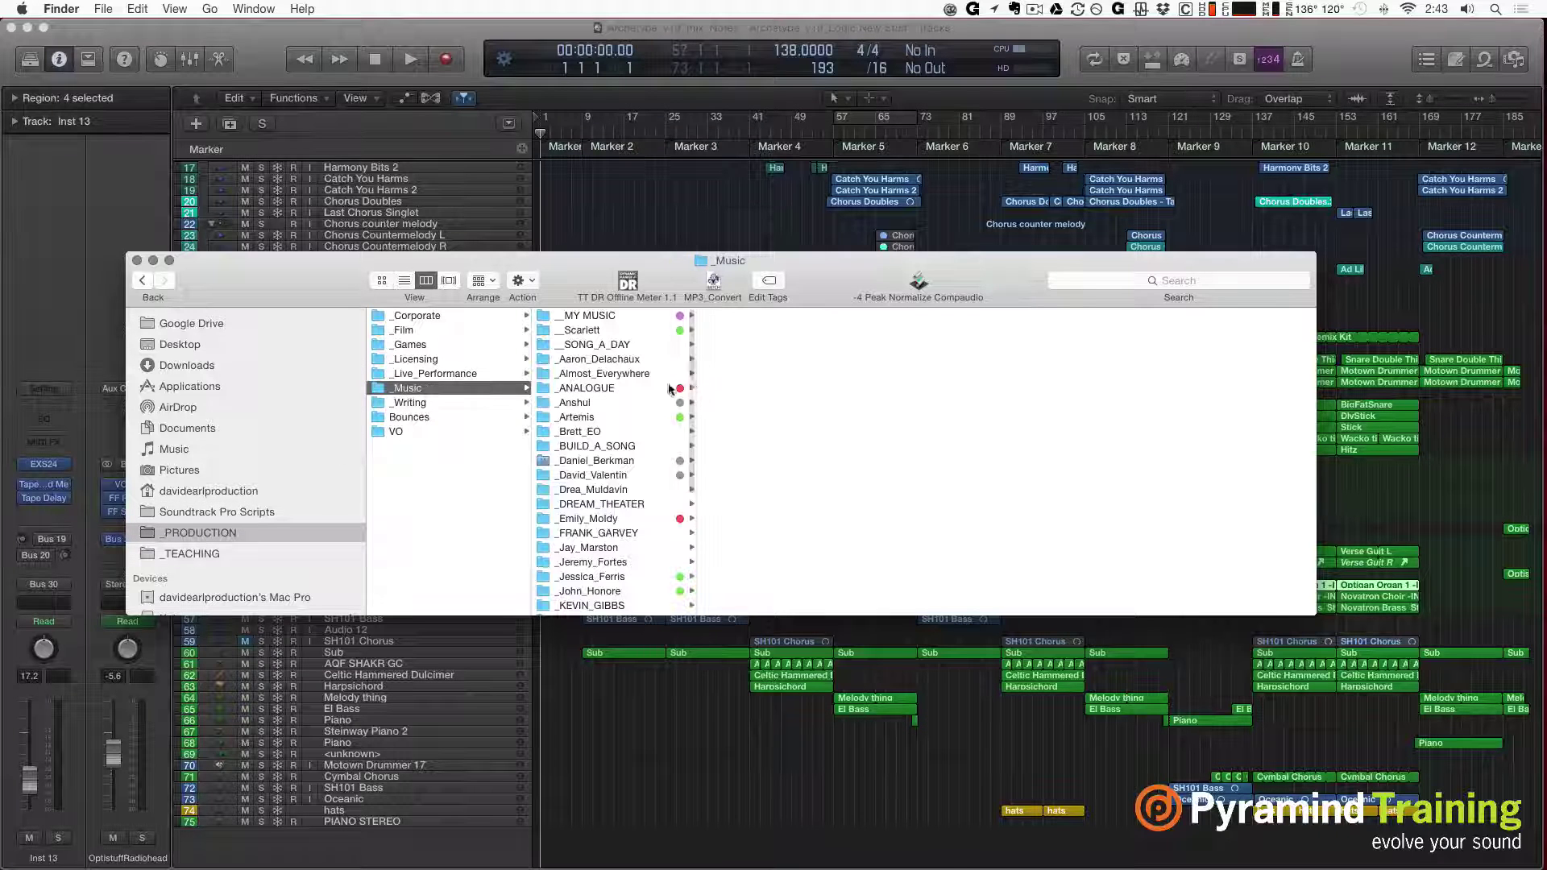
pyautogui.click(591, 519)
pyautogui.click(762, 329)
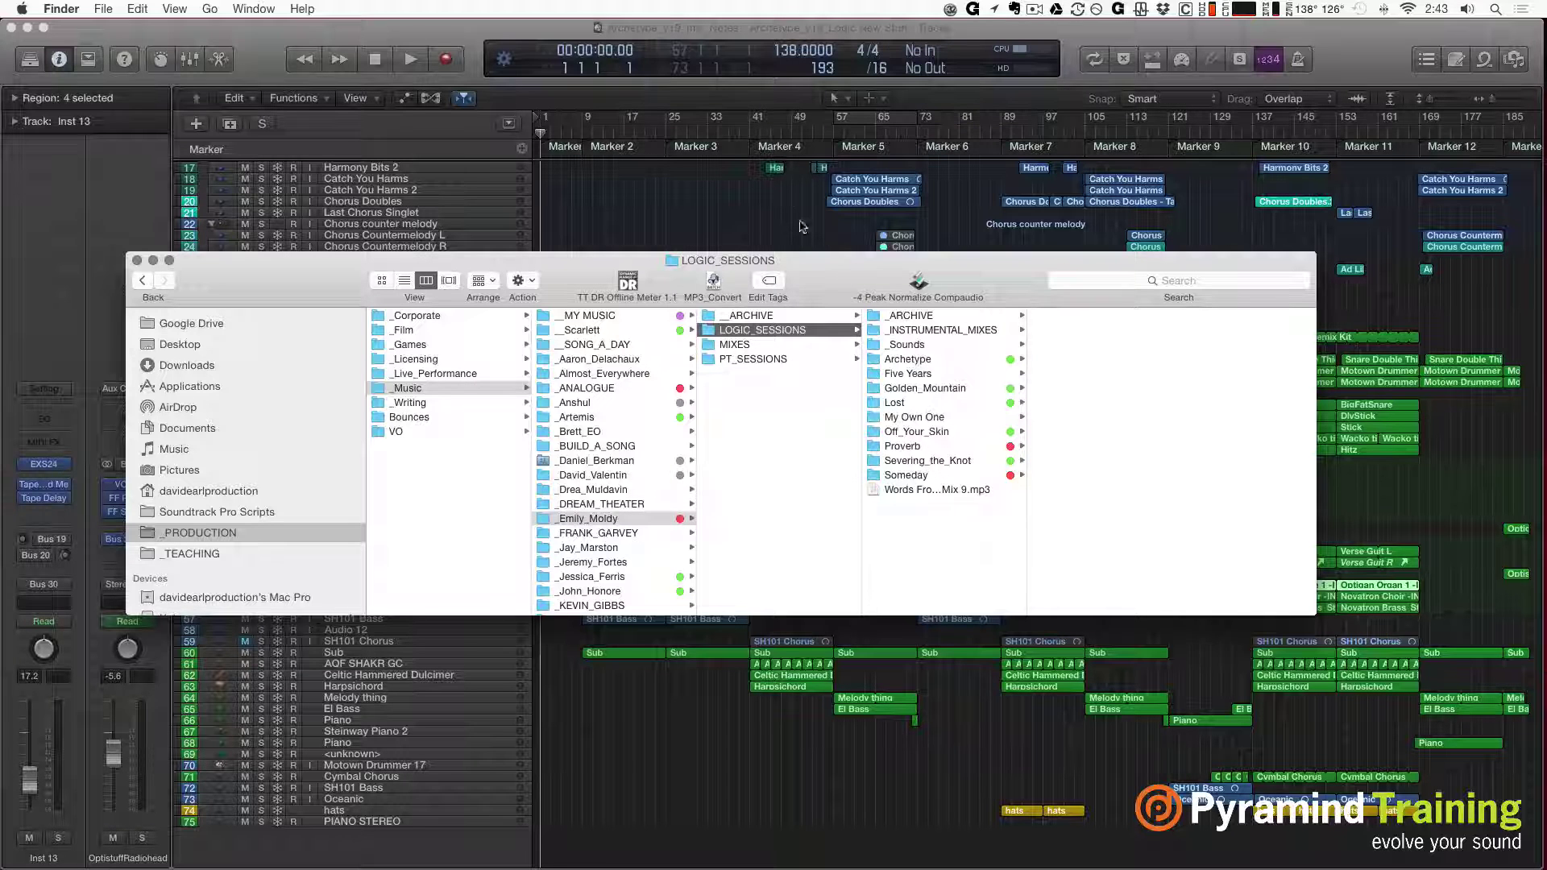
pyautogui.click(920, 359)
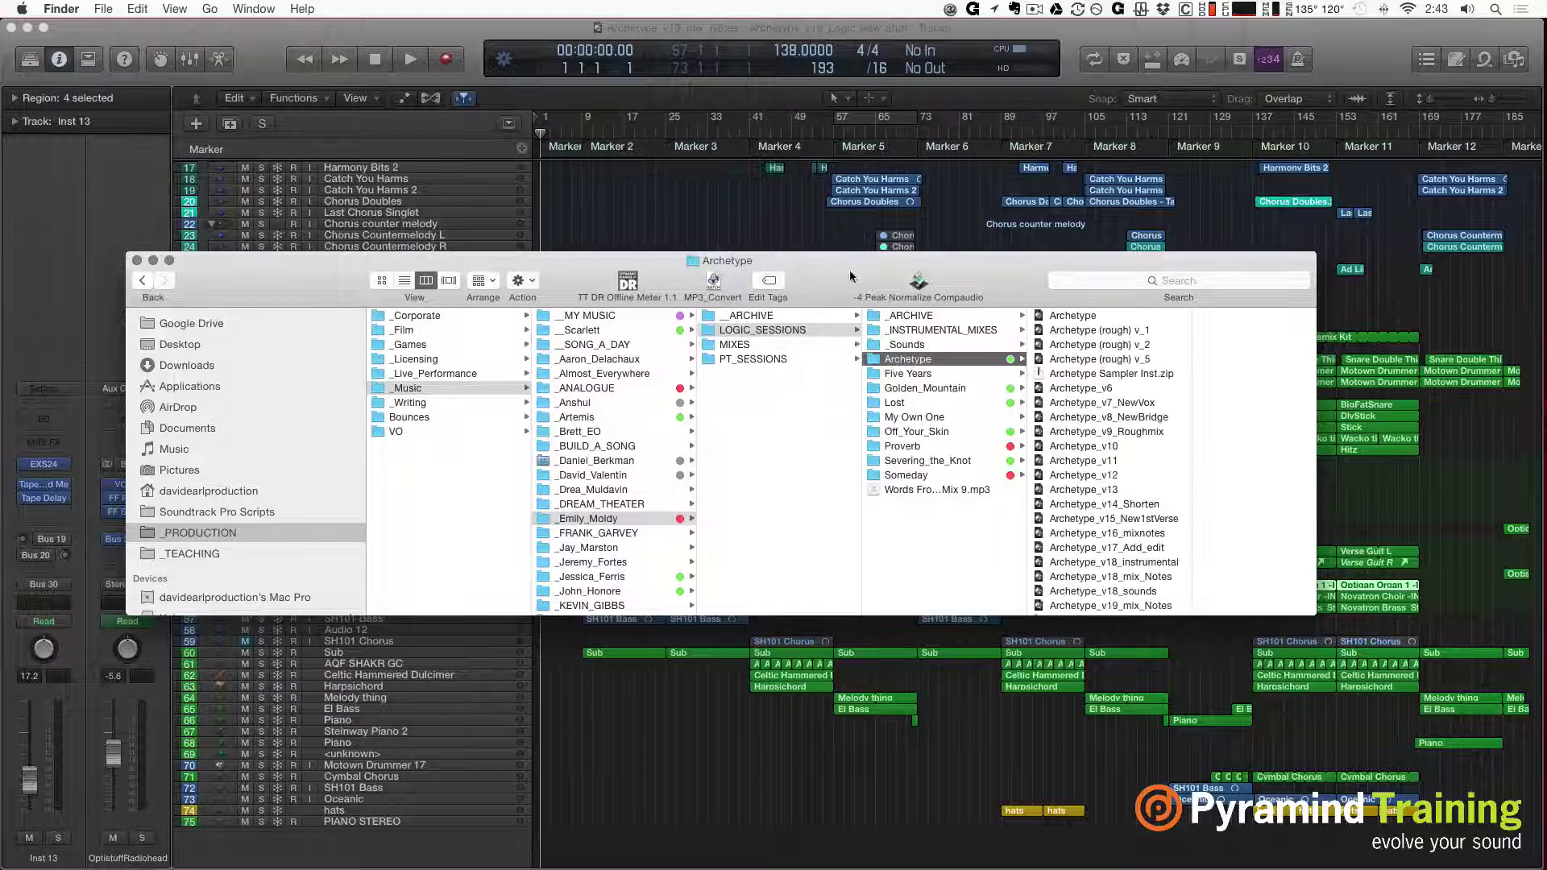
# Step: Select the Archetype_v19_mix_Notes project file and preview its alternatives with Quick Look
pyautogui.scroll(-5, 877, 491)
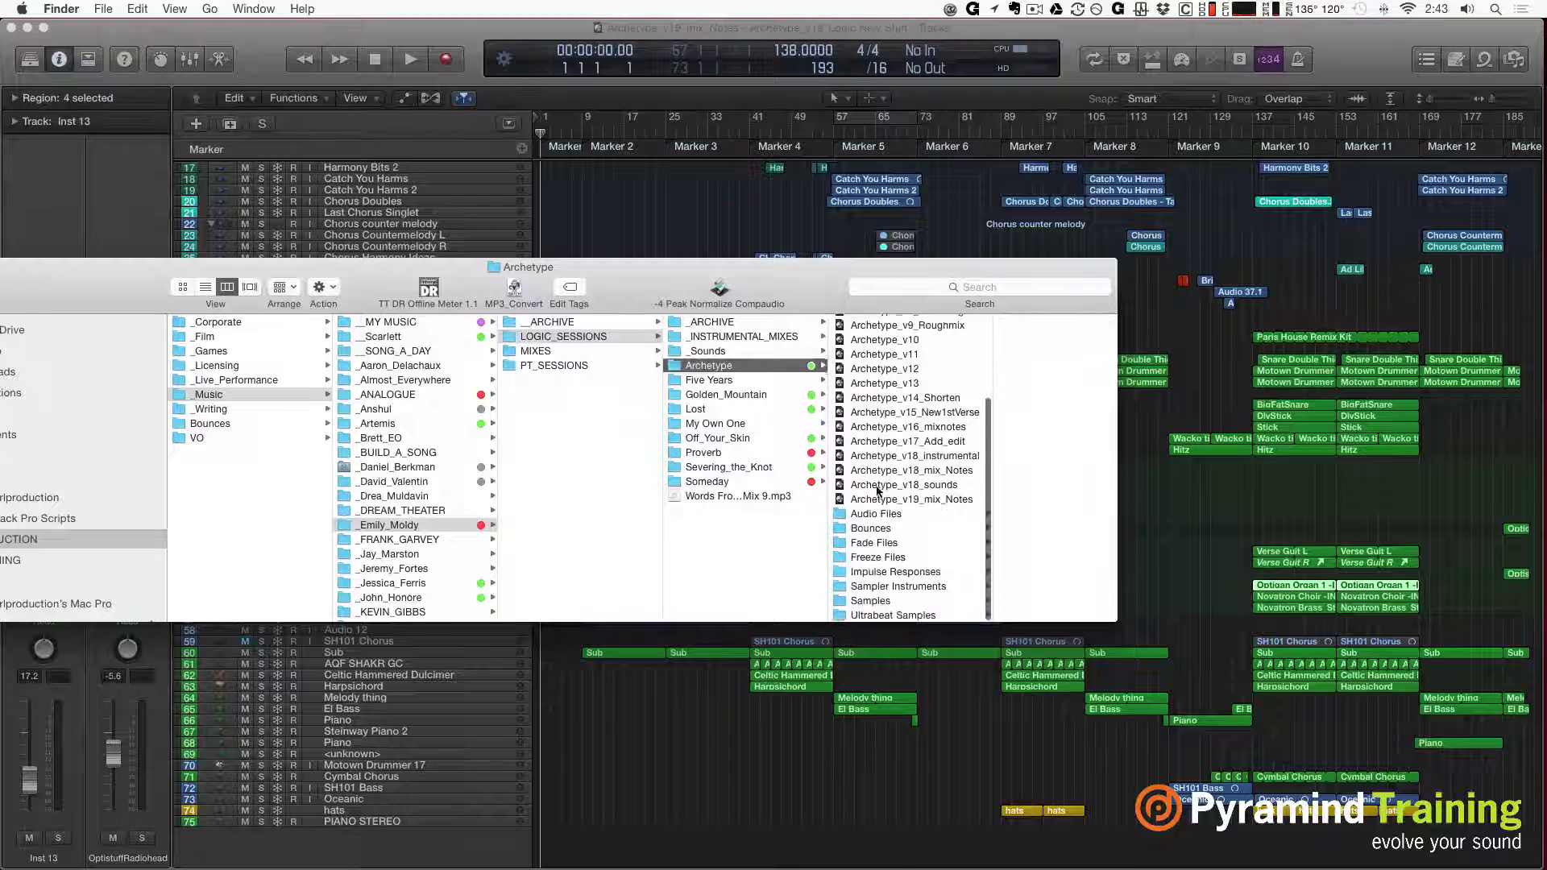
pyautogui.click(917, 499)
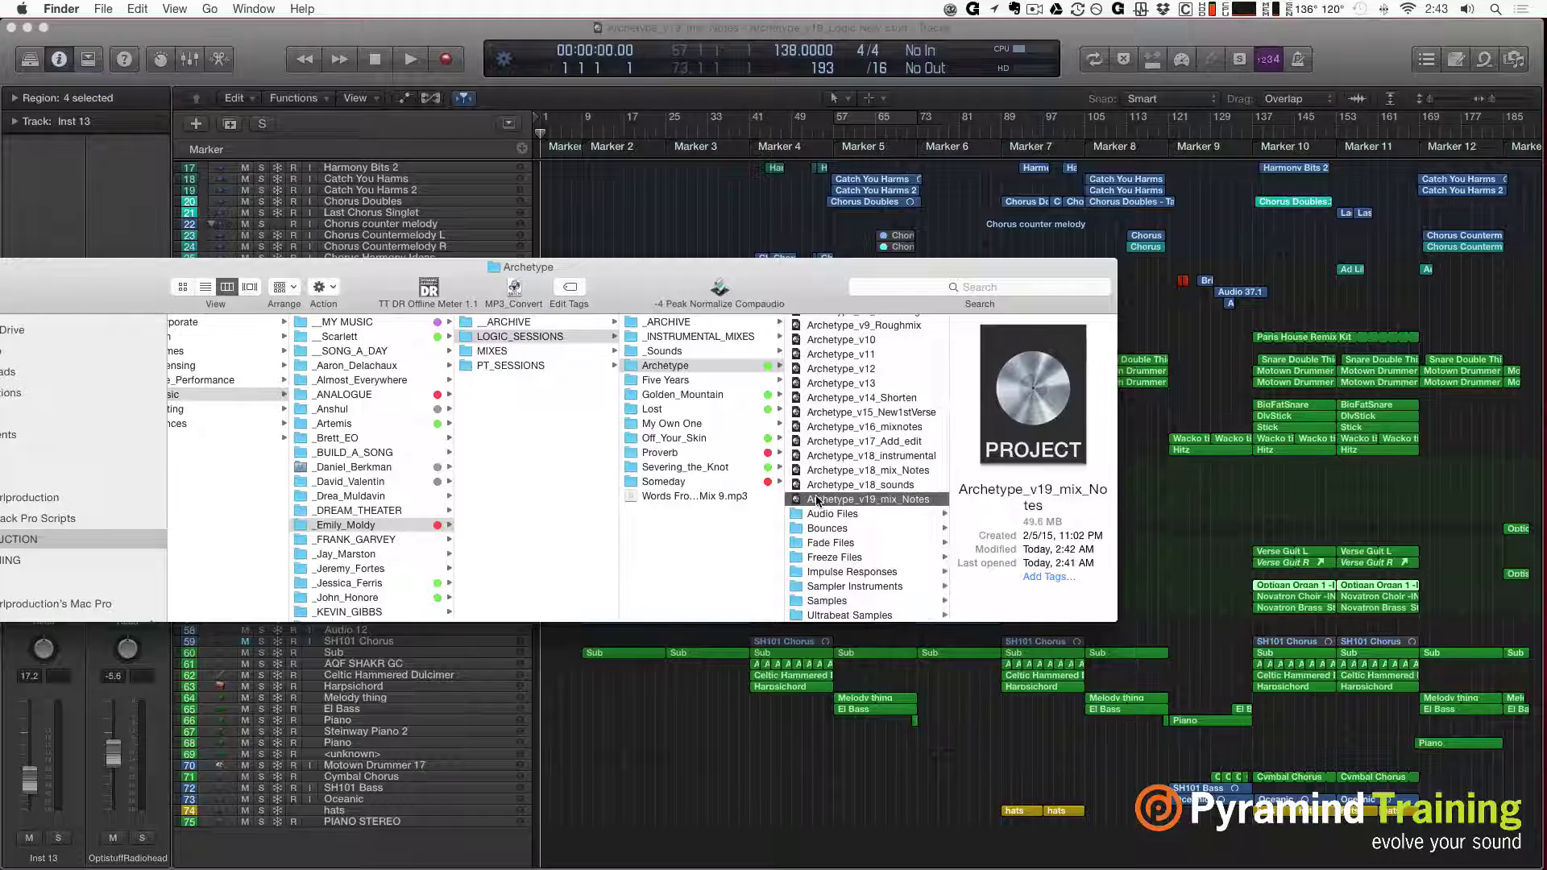
pyautogui.press('space')
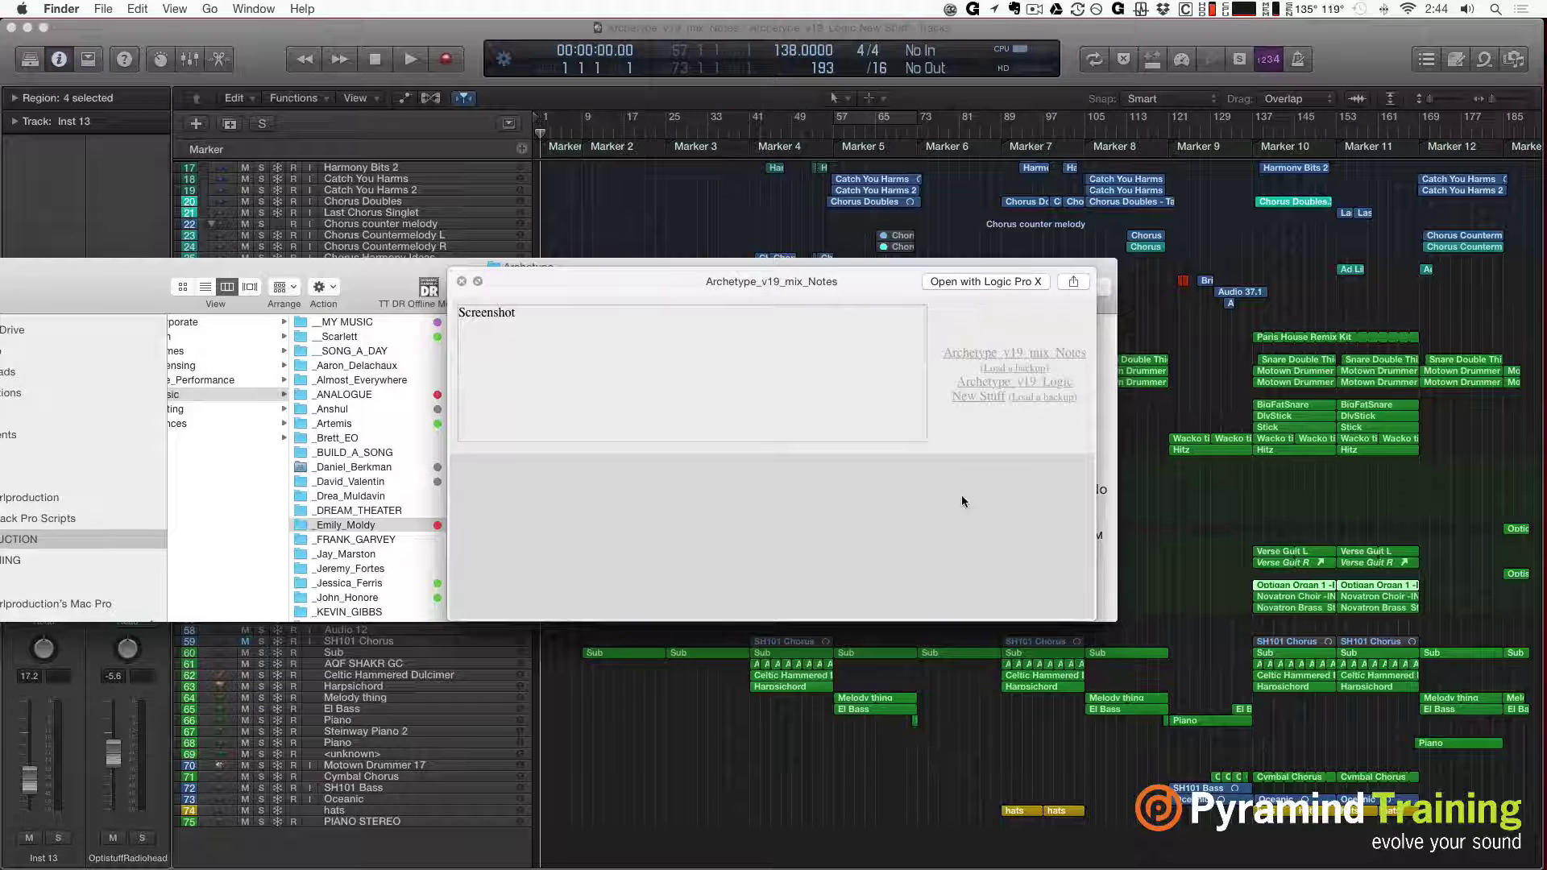
# Step: Open the backup list of the Archetype_v19_mix_Notes alternative from the preview and look through its saved versions
pyautogui.click(1020, 377)
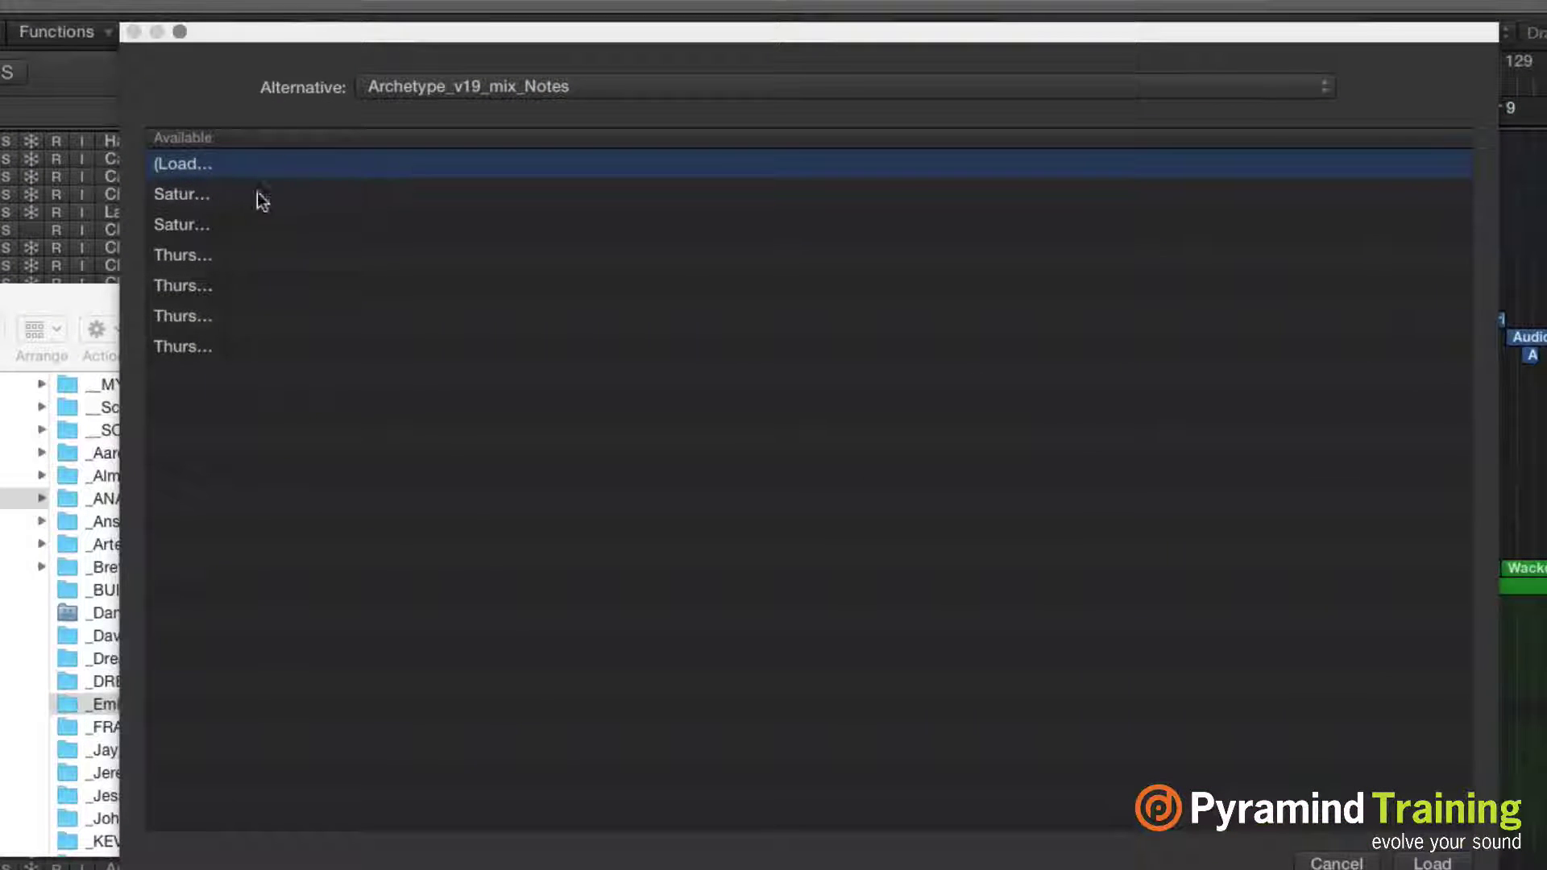
pyautogui.click(182, 196)
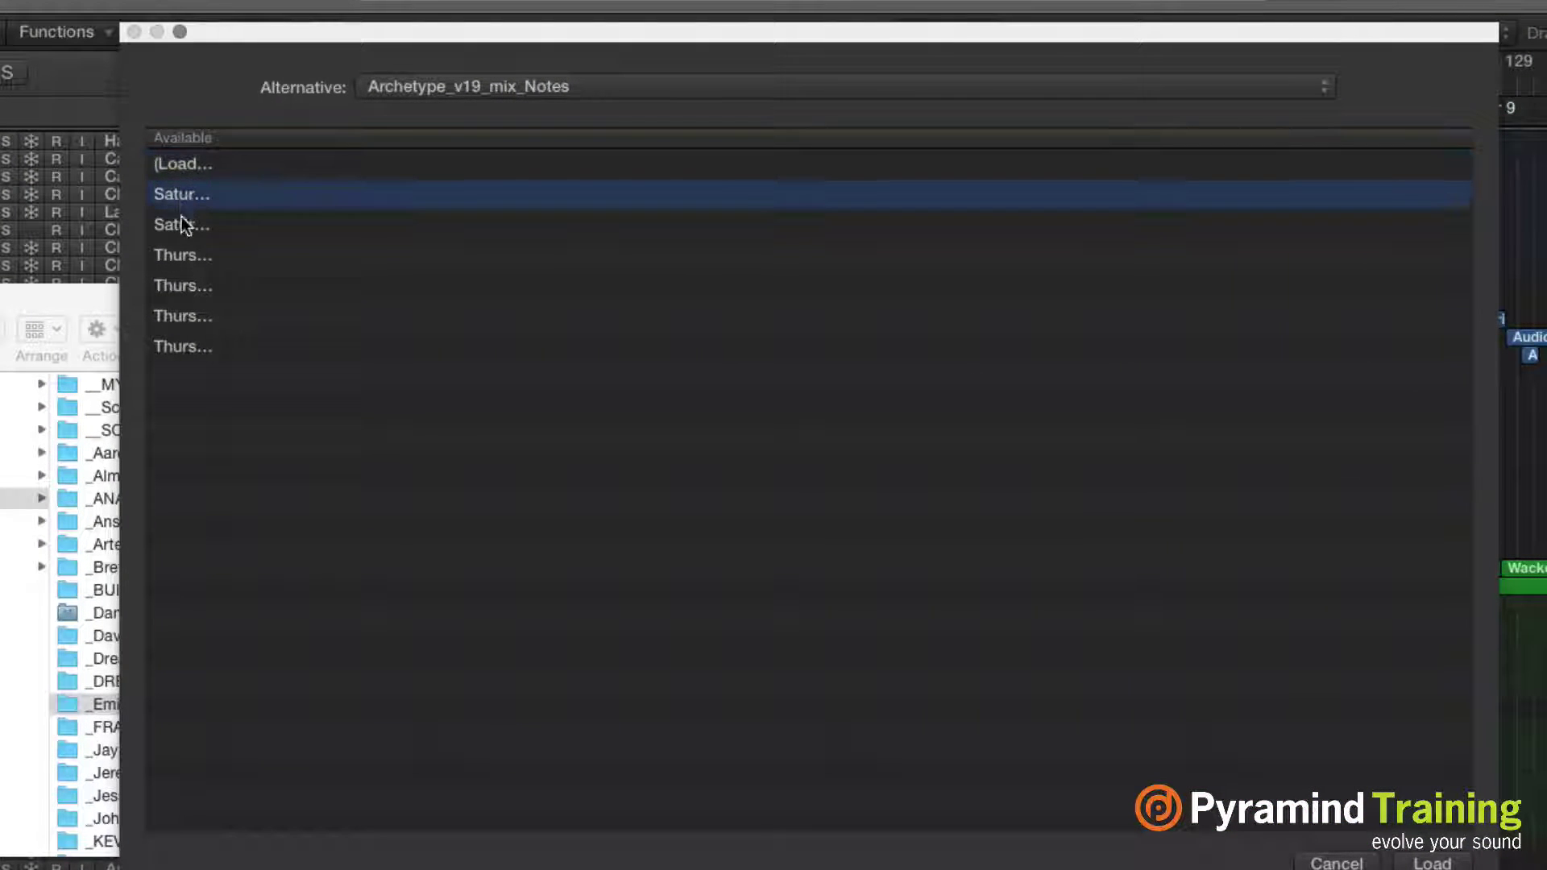
pyautogui.click(182, 229)
pyautogui.click(182, 256)
pyautogui.click(181, 314)
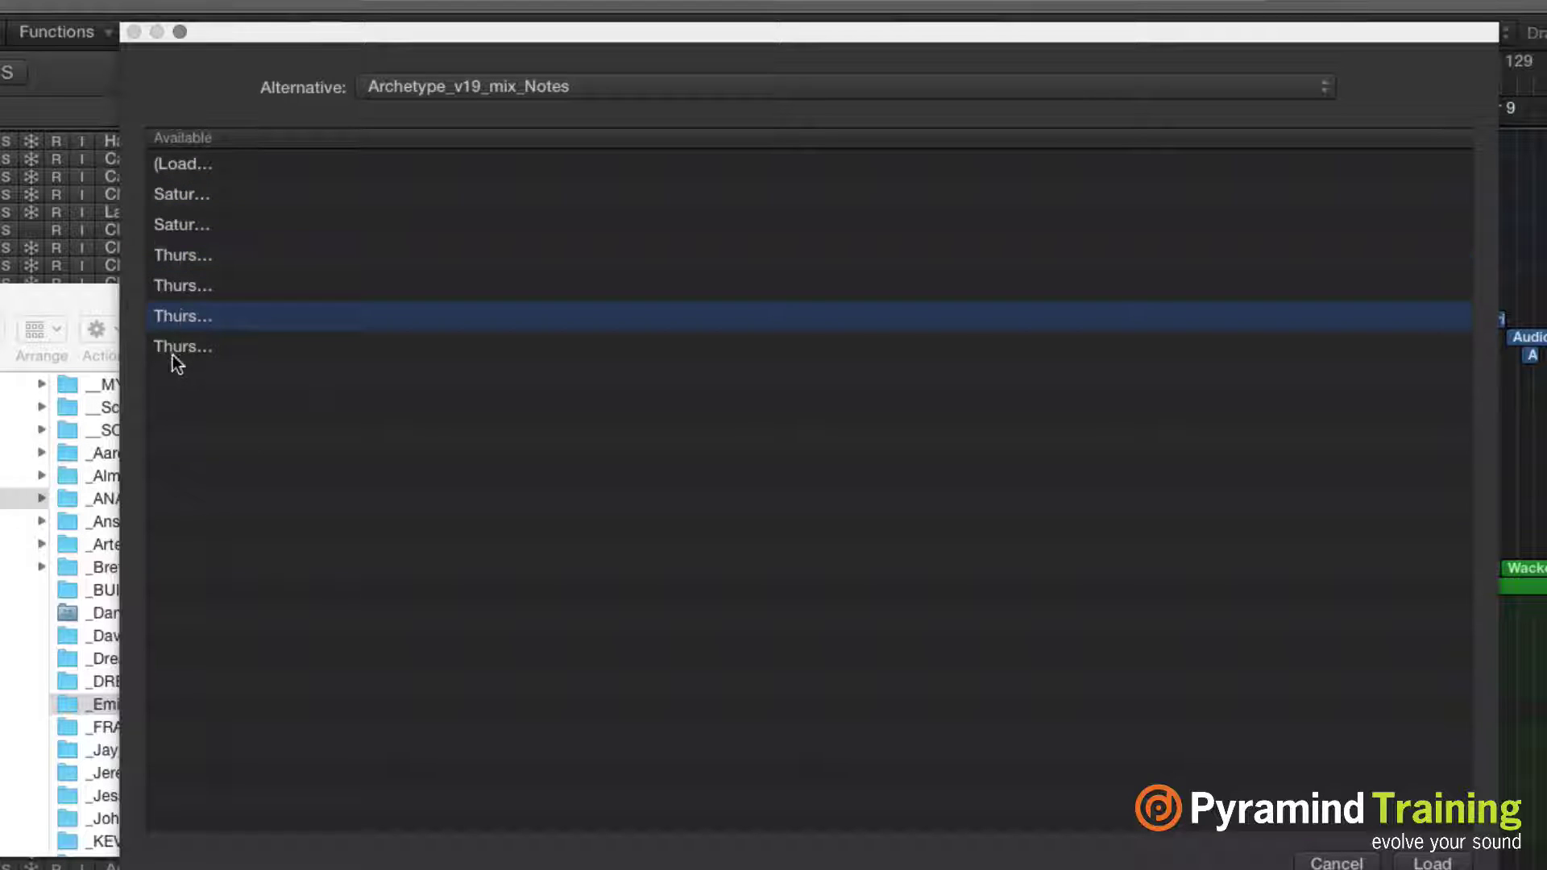
pyautogui.click(172, 348)
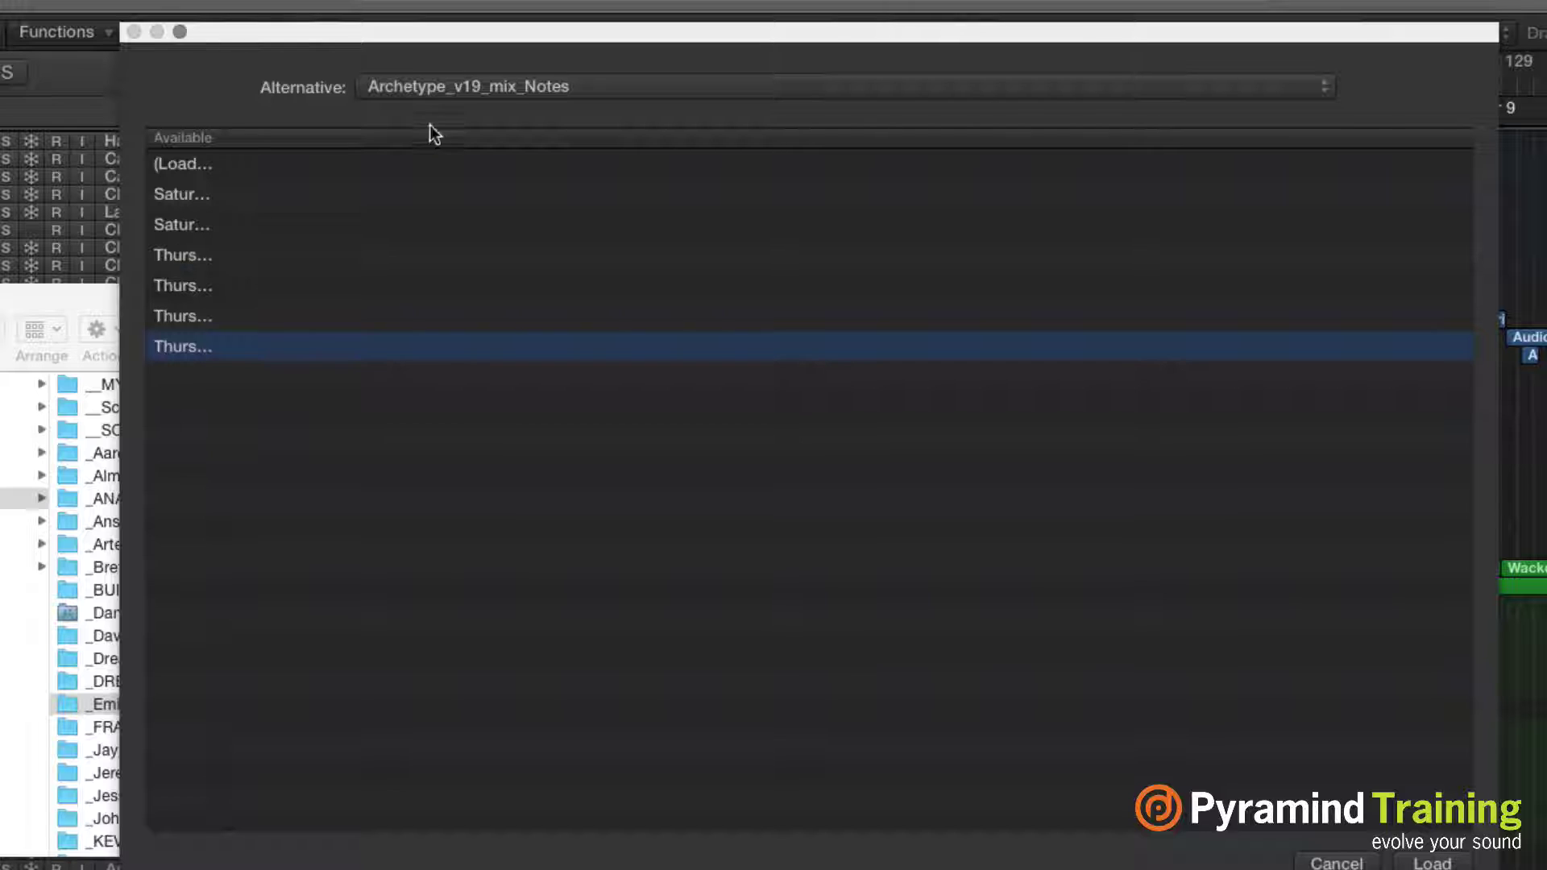
# Step: Compare the available backups of Archetype_v19_Logic New Stuff and Archetype_v19_mix_Notes, and leave the dialog without loading one
pyautogui.click(480, 87)
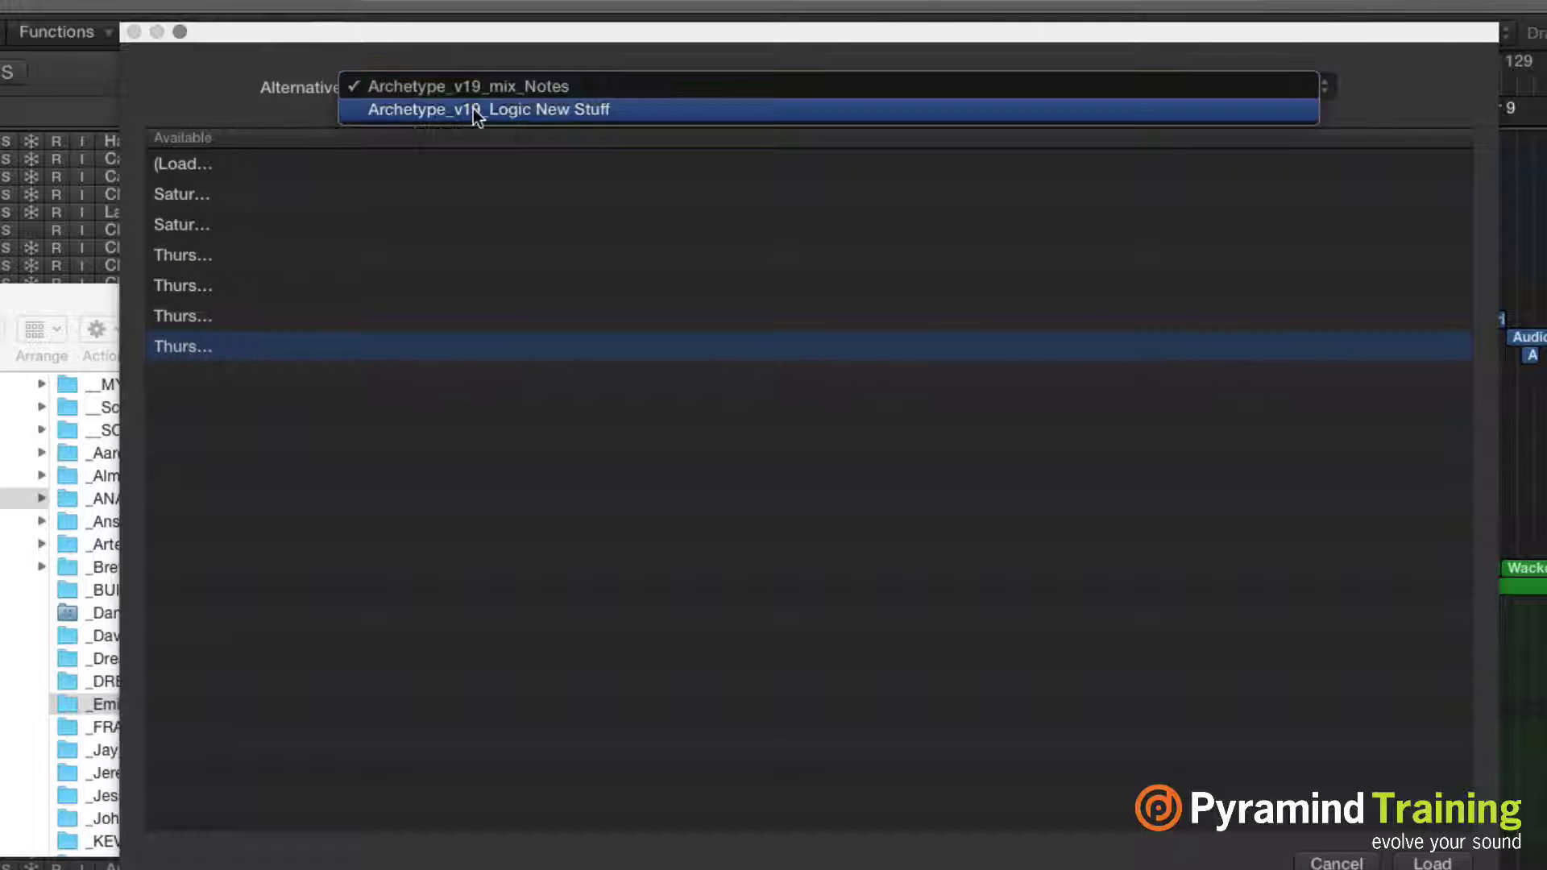
pyautogui.click(477, 111)
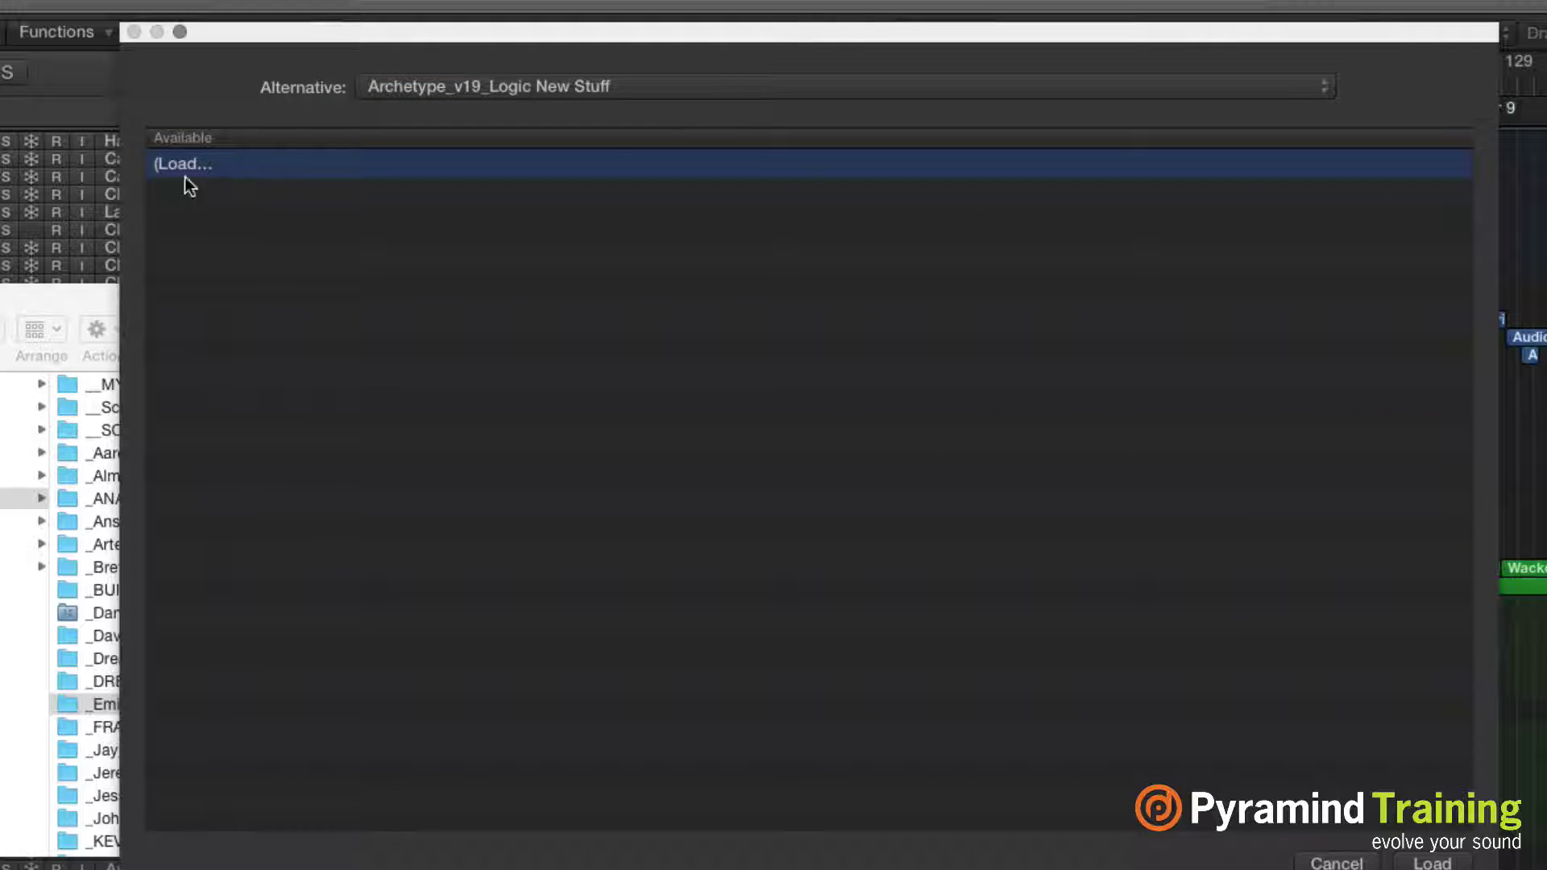
pyautogui.click(453, 84)
pyautogui.click(442, 63)
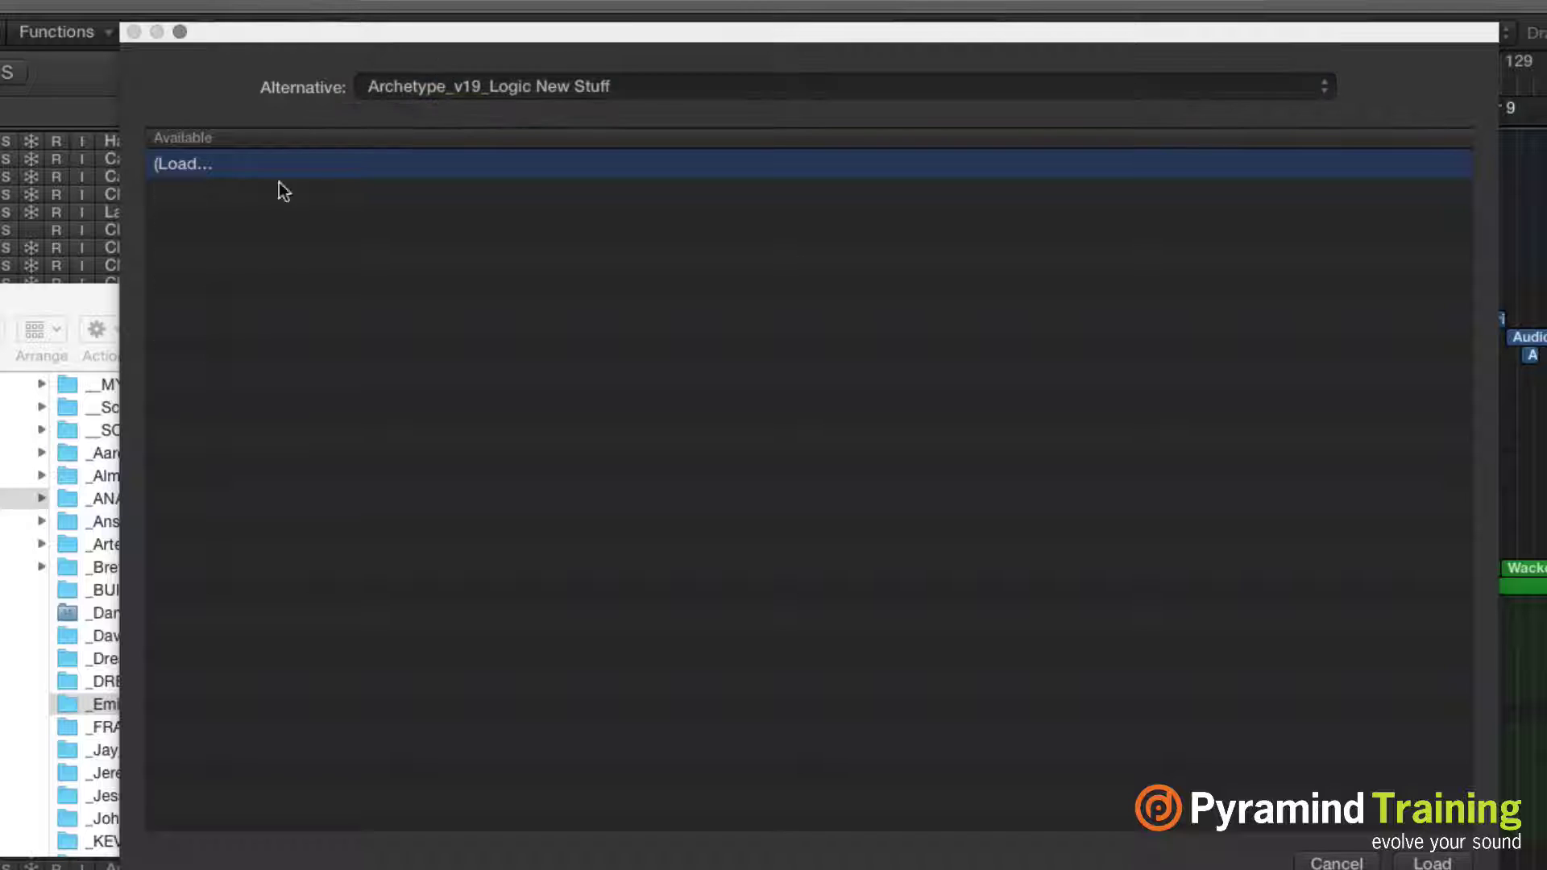
pyautogui.click(239, 242)
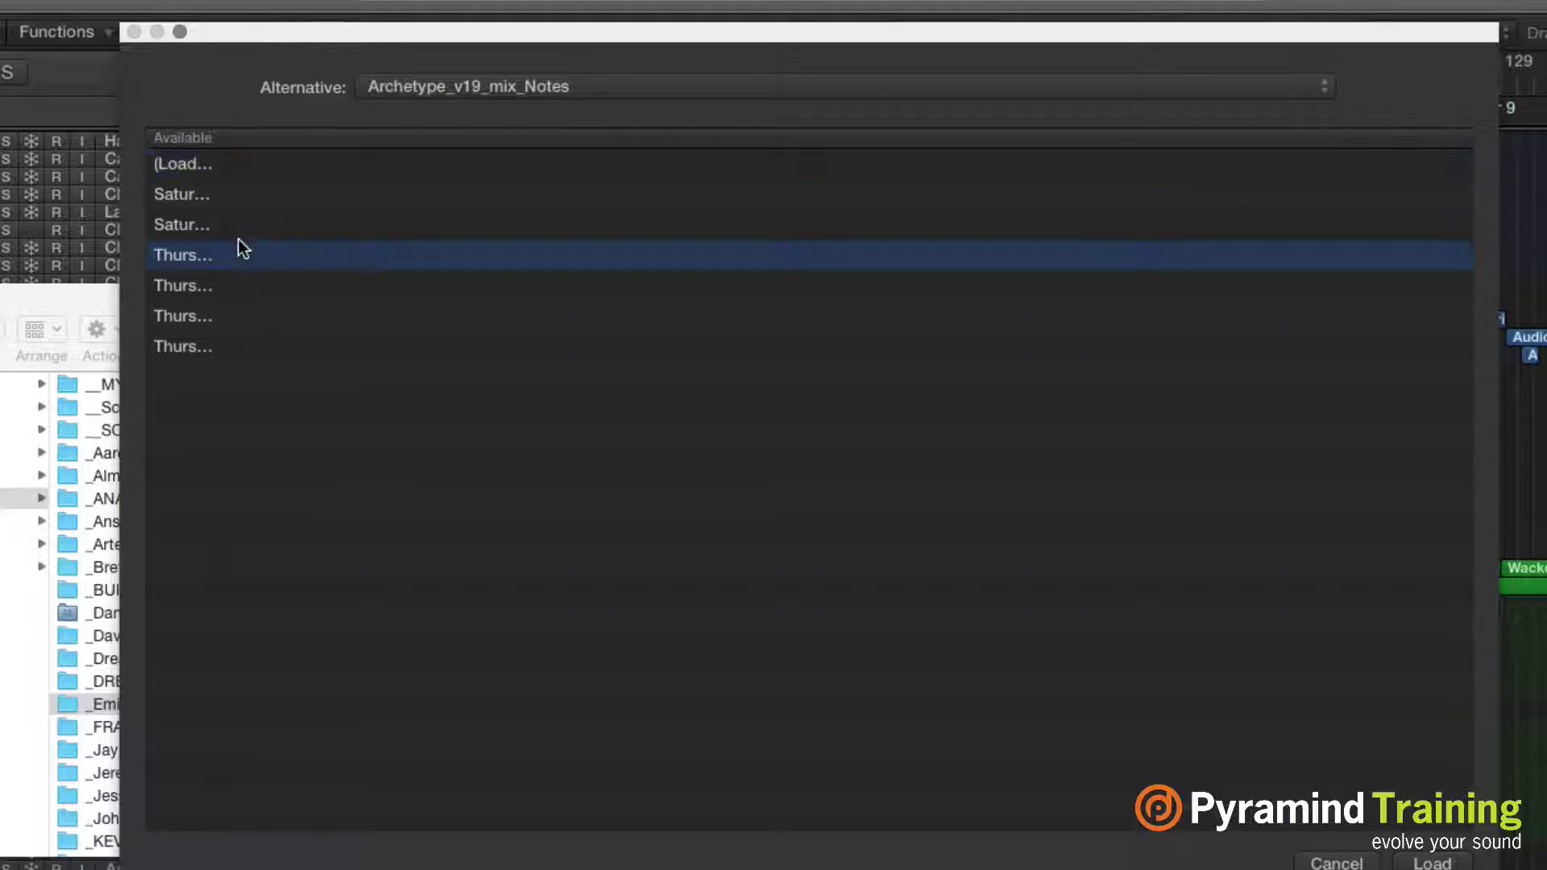
pyautogui.click(186, 204)
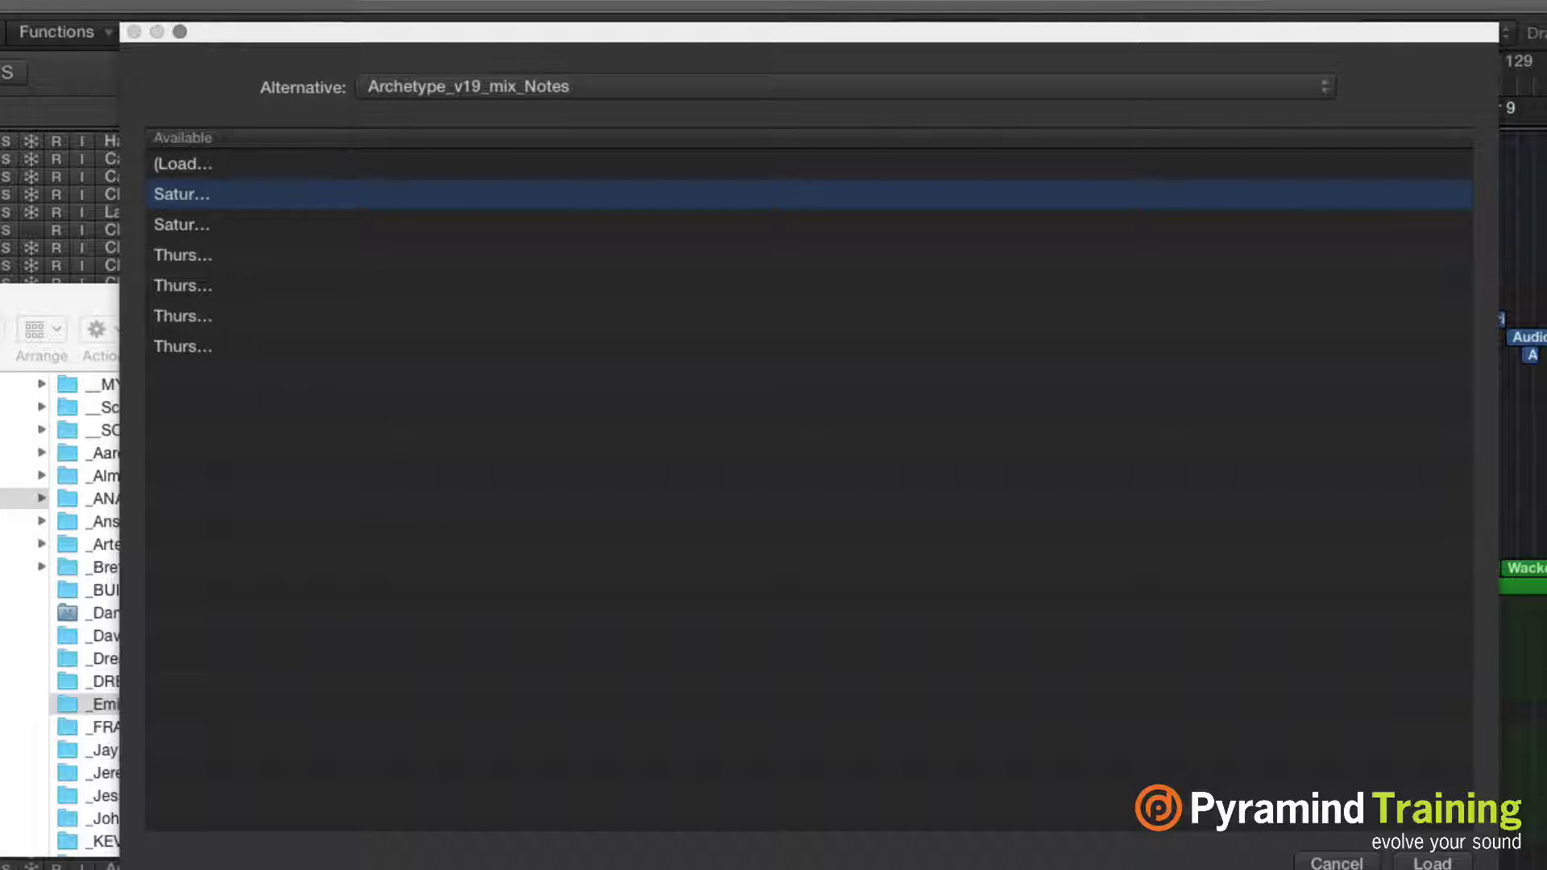
pyautogui.moveTo(1497, 869); pyautogui.dragTo(1356, 867)
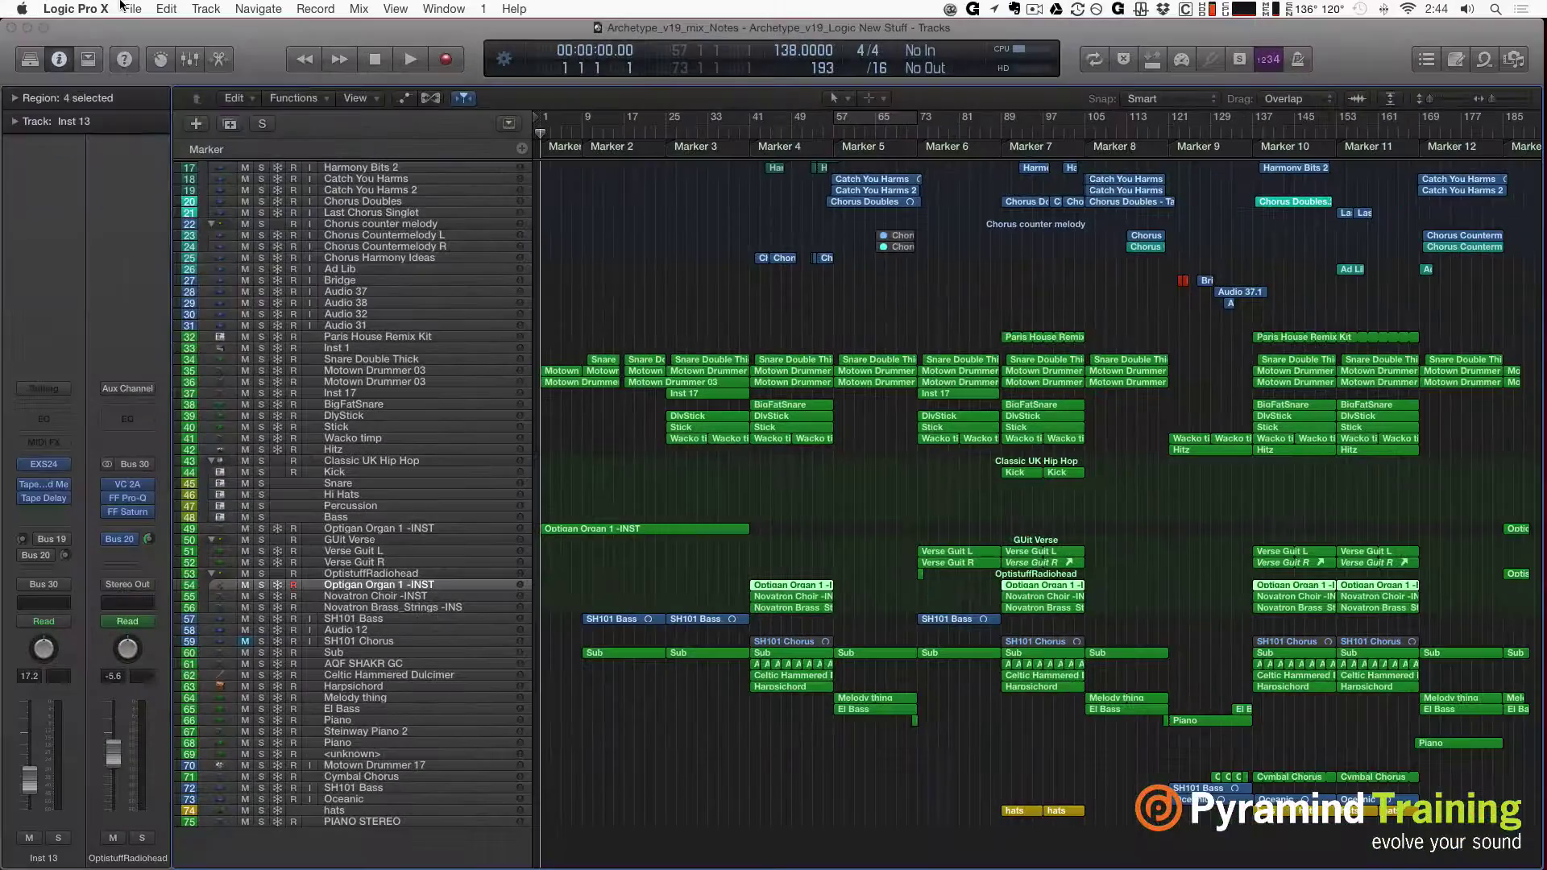
# Step: Examine the Auto Backup choices in Logic's project handling preferences, close the preferences and deselect all regions
pyautogui.click(75, 9)
pyautogui.moveTo(79, 56)
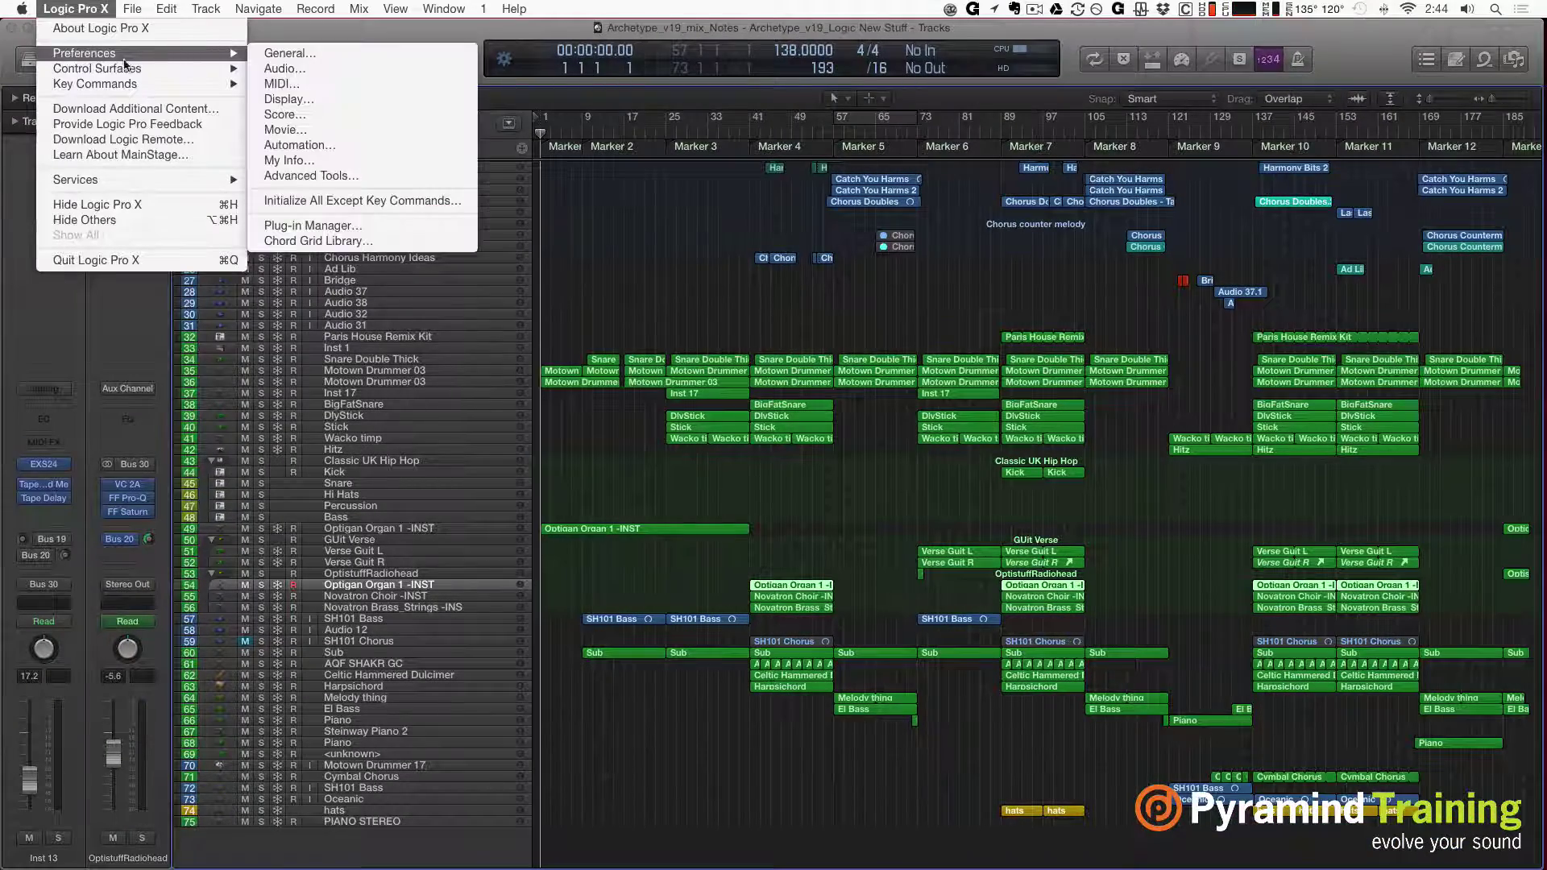
pyautogui.click(290, 55)
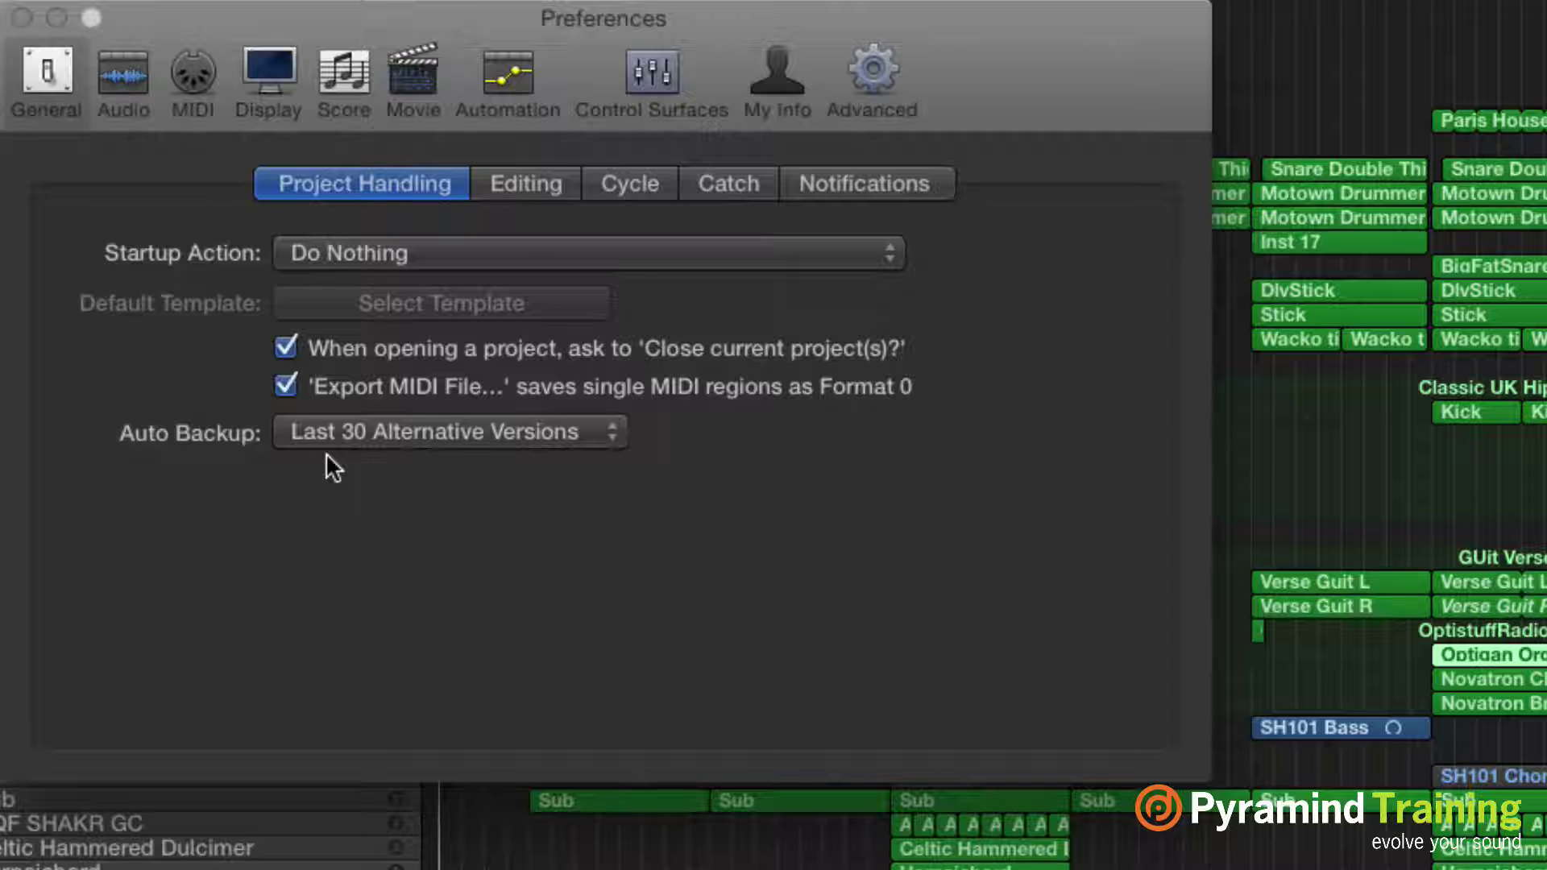
pyautogui.click(334, 434)
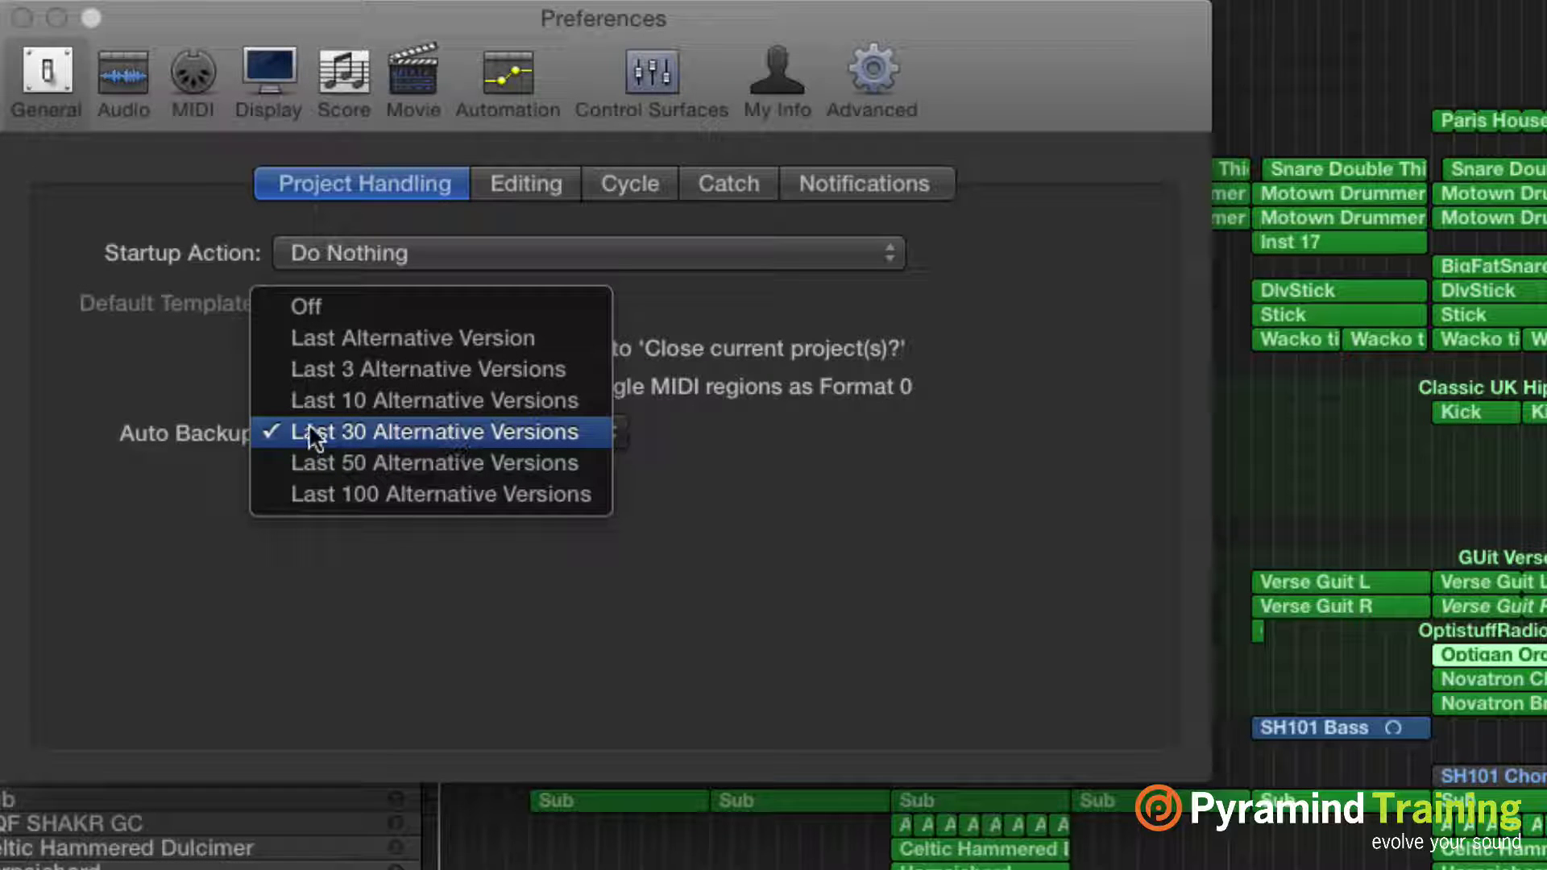
pyautogui.click(196, 407)
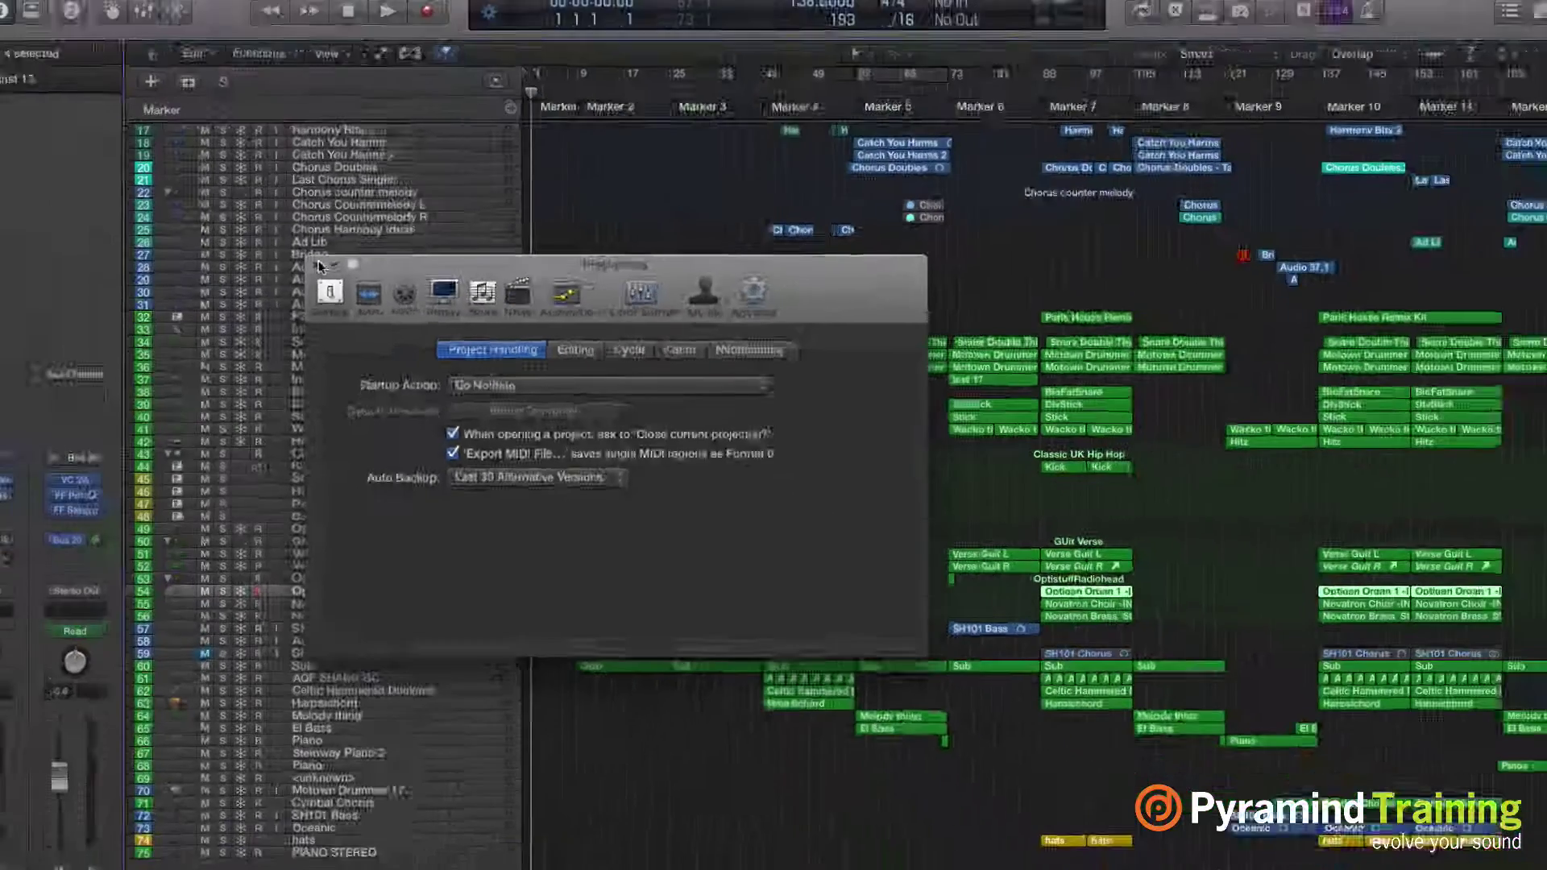
pyautogui.press('super+w')
pyautogui.click(600, 303)
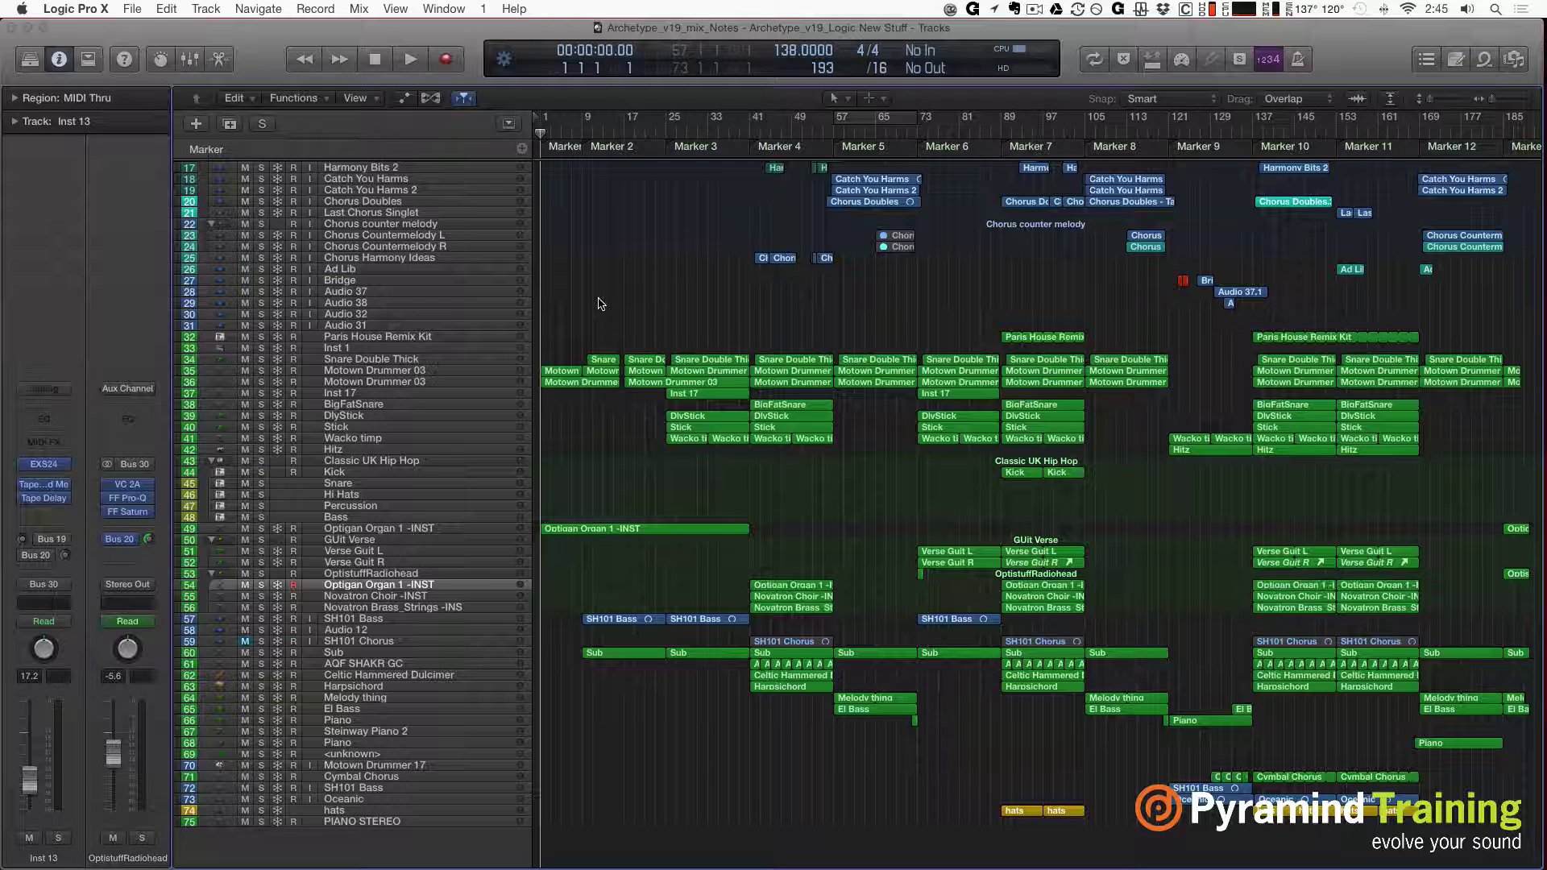